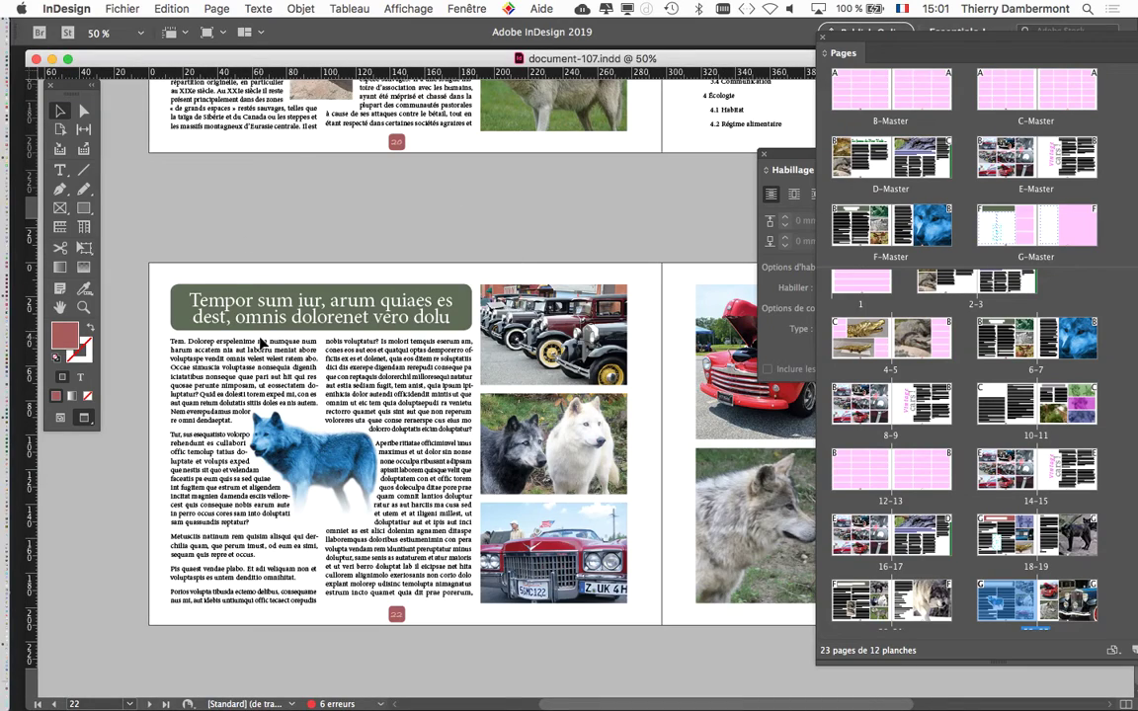
Step: Zoom page 22 to 100% and pan down to the wolf image and body text
key(ctrl+1)
drag(229, 333, 324, 227)
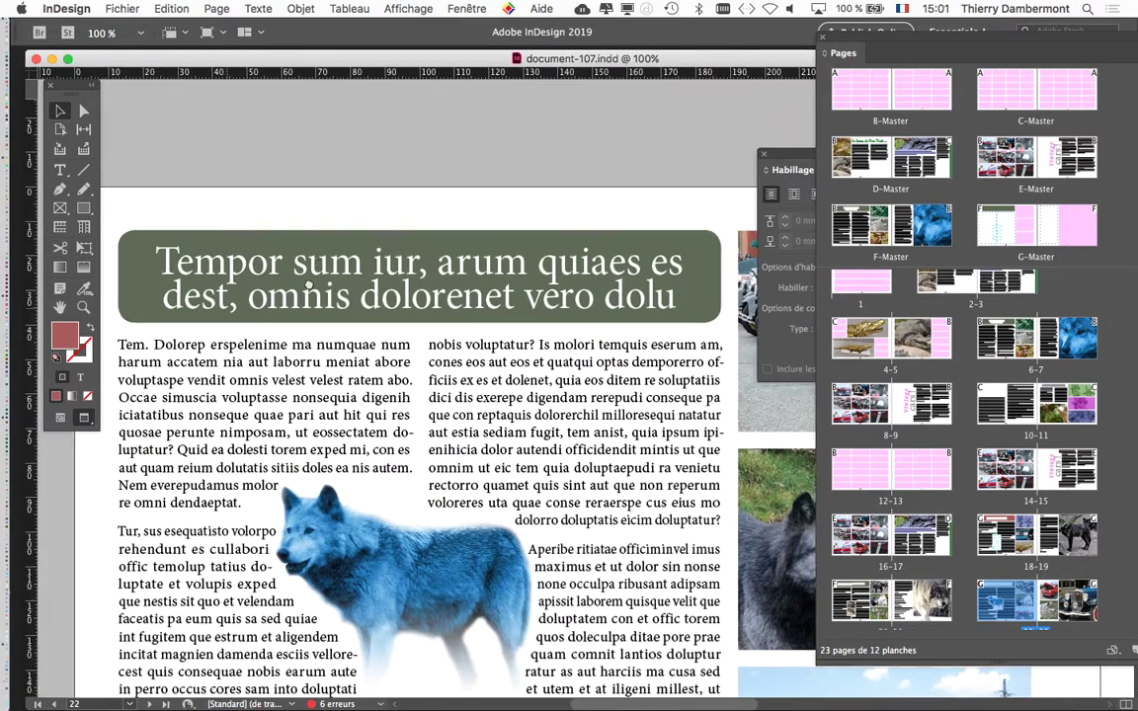
scroll(339, 384, down, 3)
scroll(339, 385, down, 3)
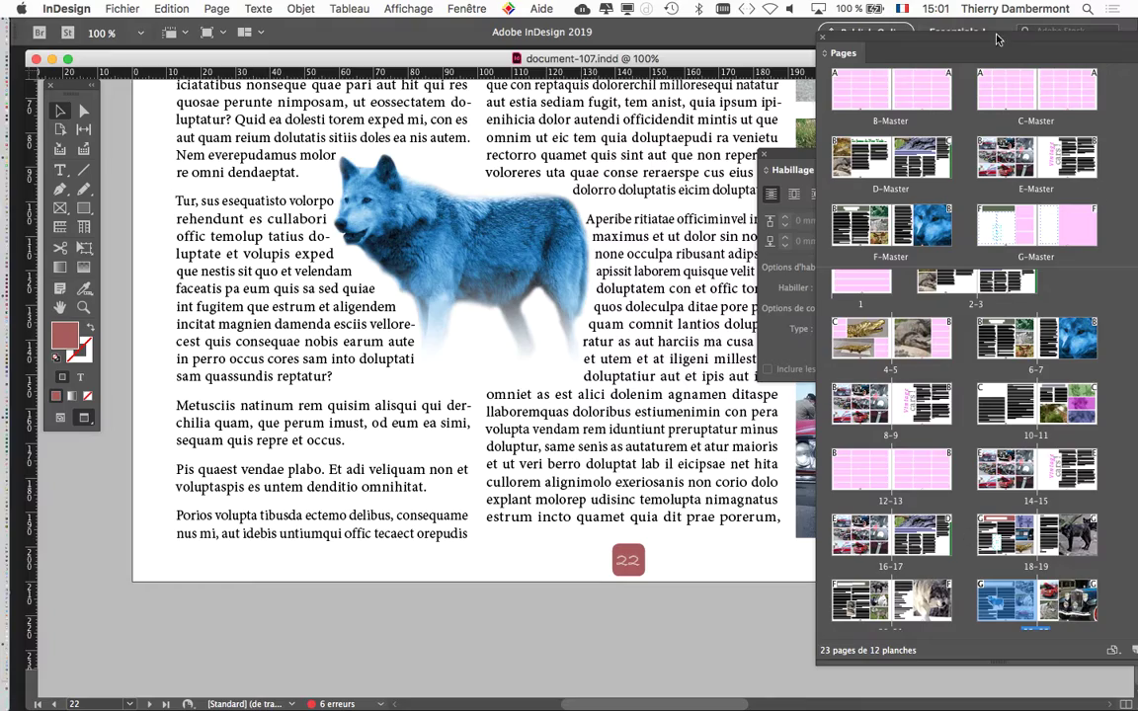
Step: Float the Pages panel and enlarge it so thumbnails sit in four columns
drag(975, 37, 622, 21)
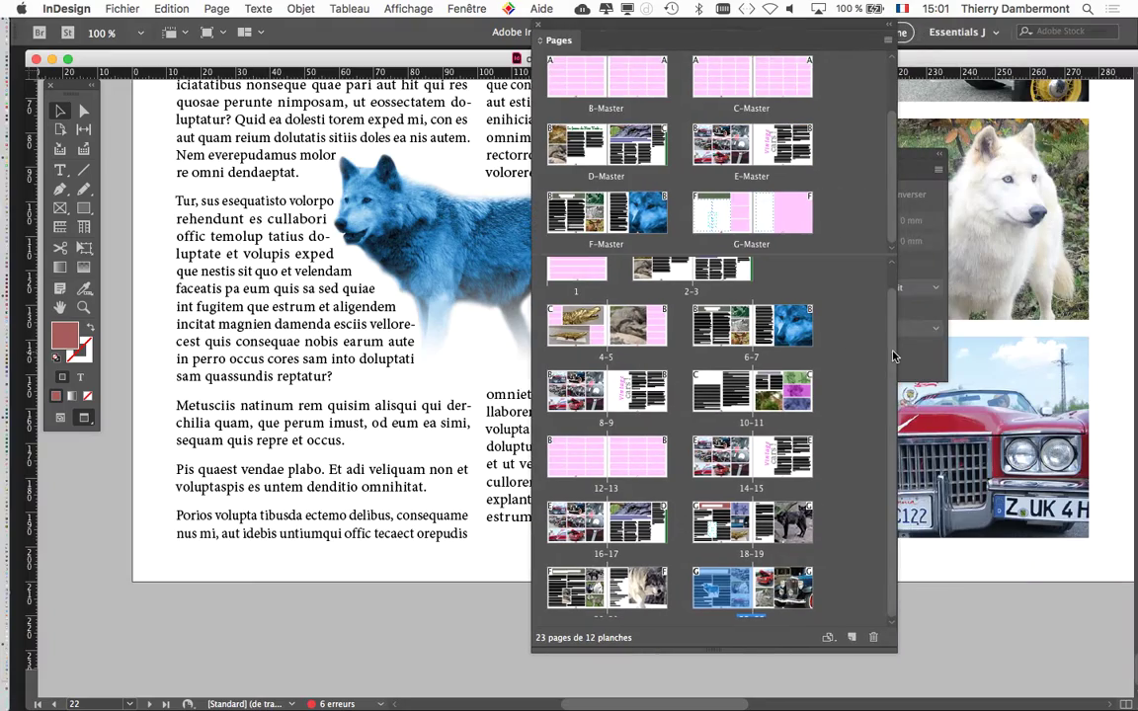
drag(691, 605, 704, 604)
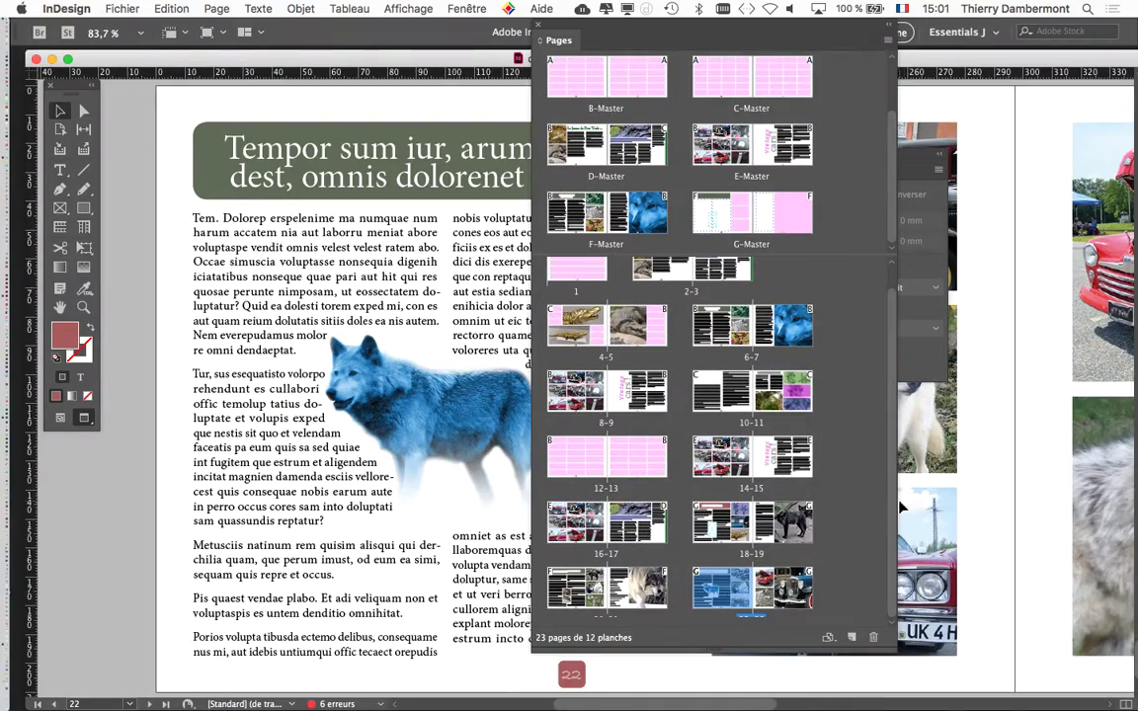
drag(893, 648, 1108, 685)
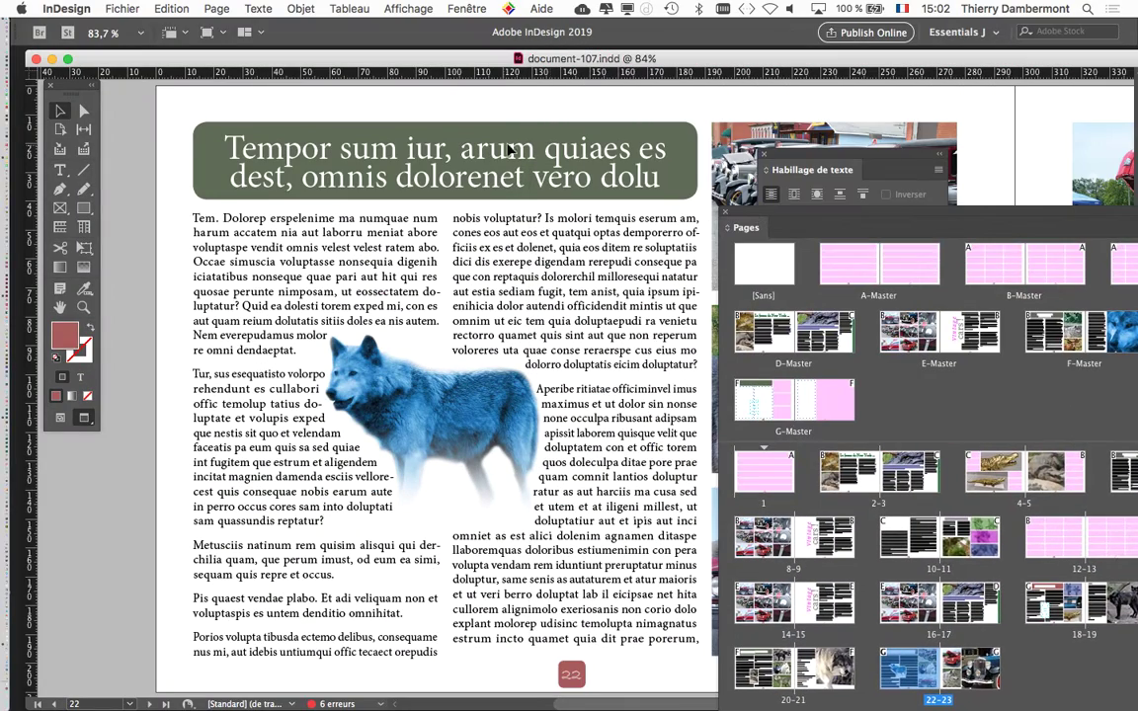
Step: Toggle to Normal view showing guides, then back to clean Preview mode
click(60, 417)
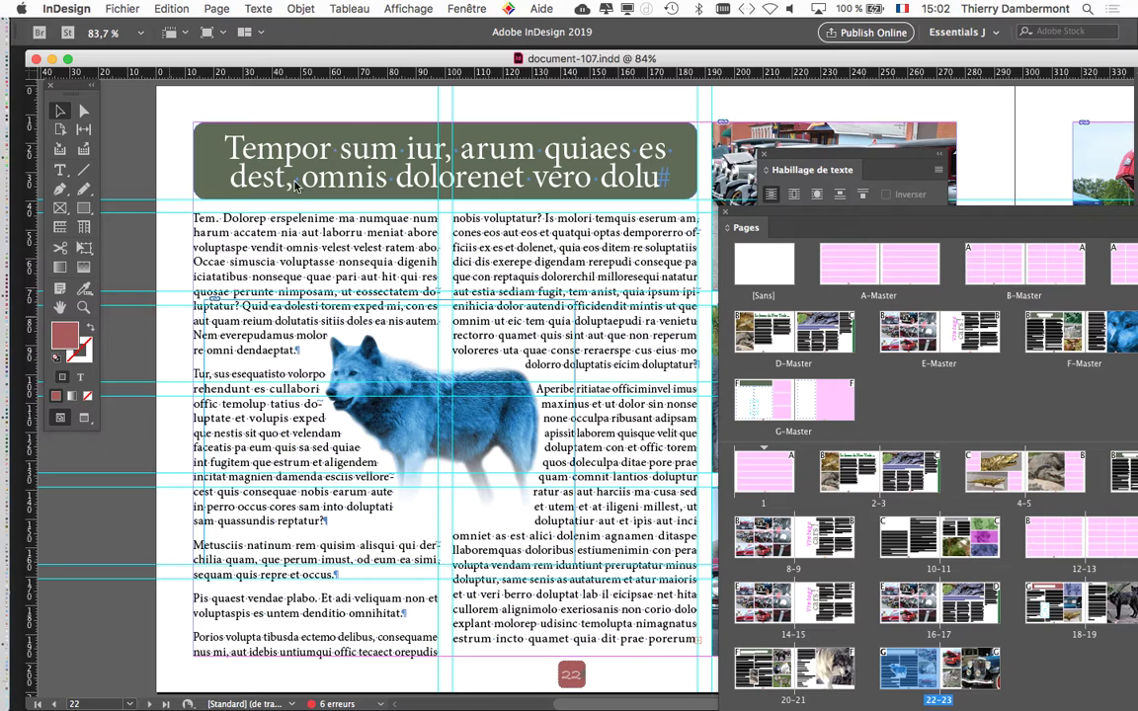
click(85, 419)
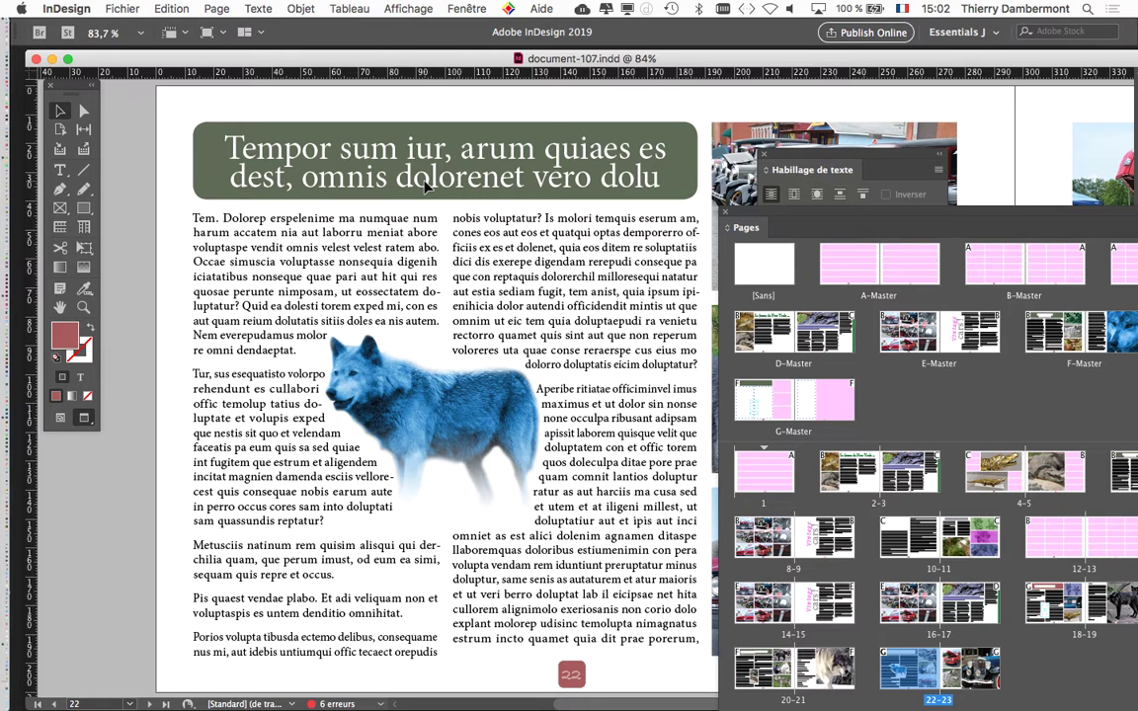
click(468, 9)
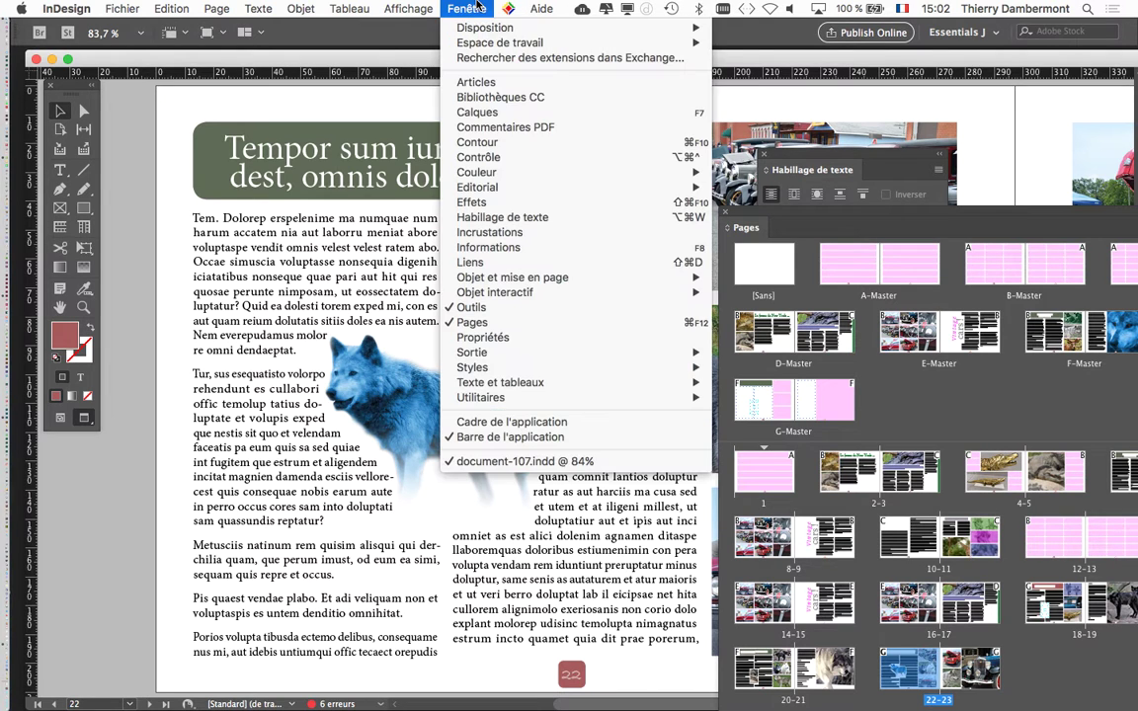
Step: Move the Tools panel inward and open the Calques (Layers) panel from Fenêtre
click(477, 8)
drag(79, 89, 147, 125)
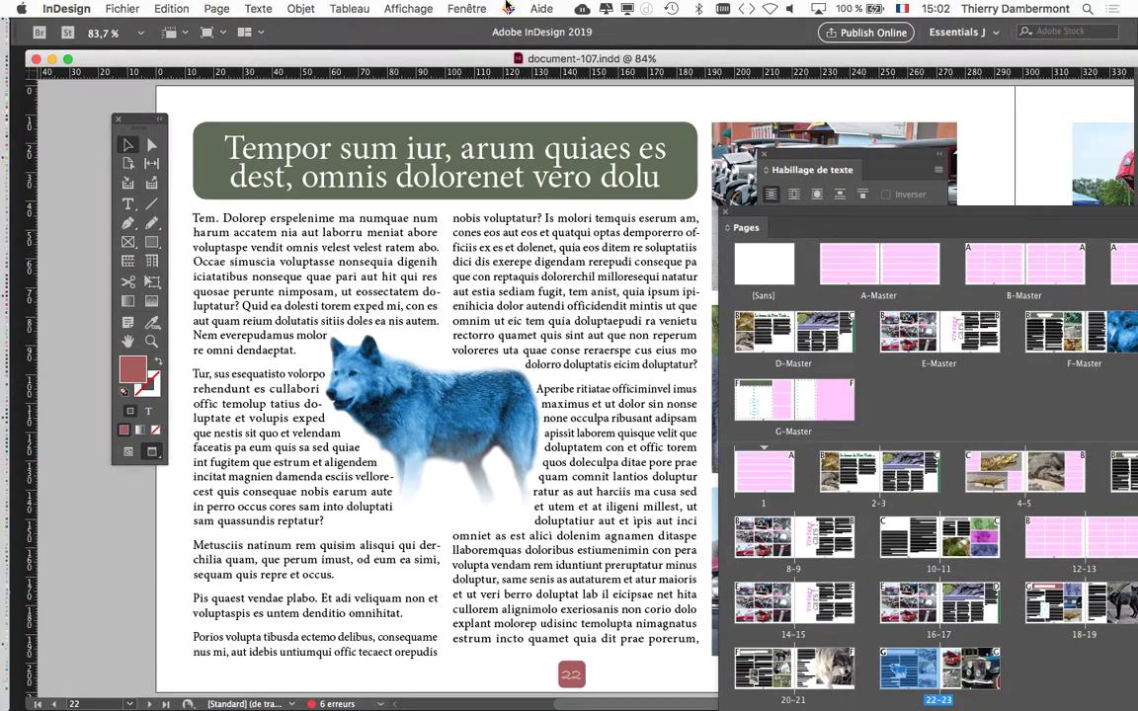
click(474, 8)
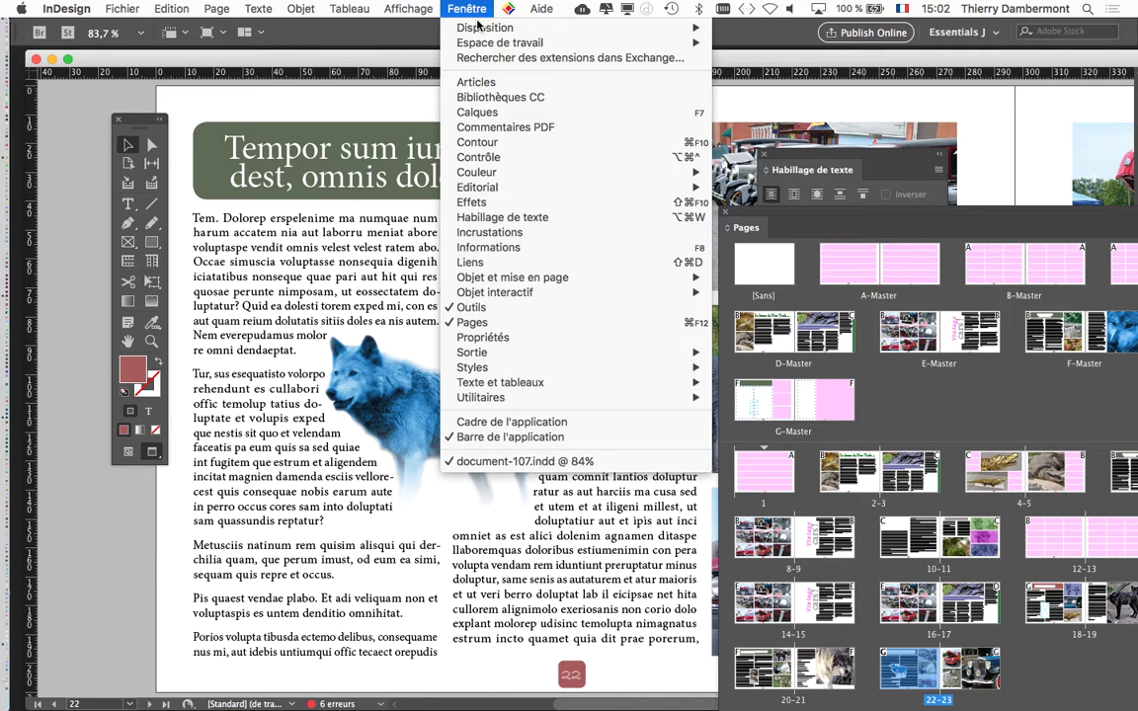
click(478, 111)
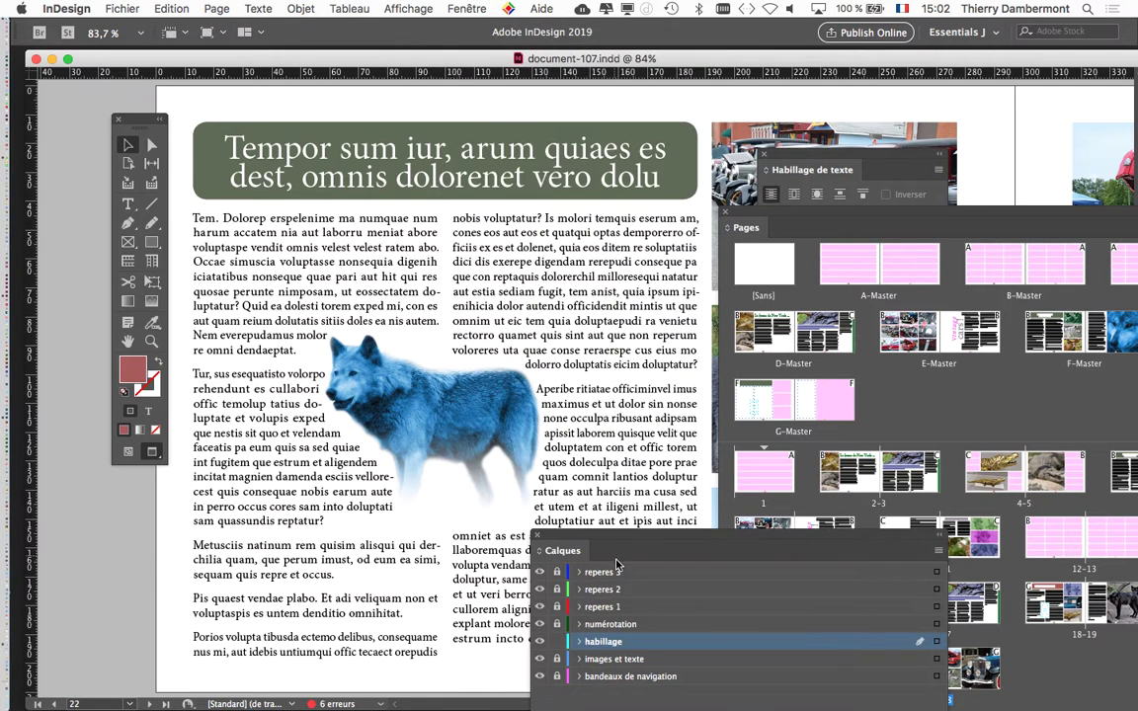
Step: Make 'images et texte' the active layer and lock every other layer
drag(558, 544, 494, 58)
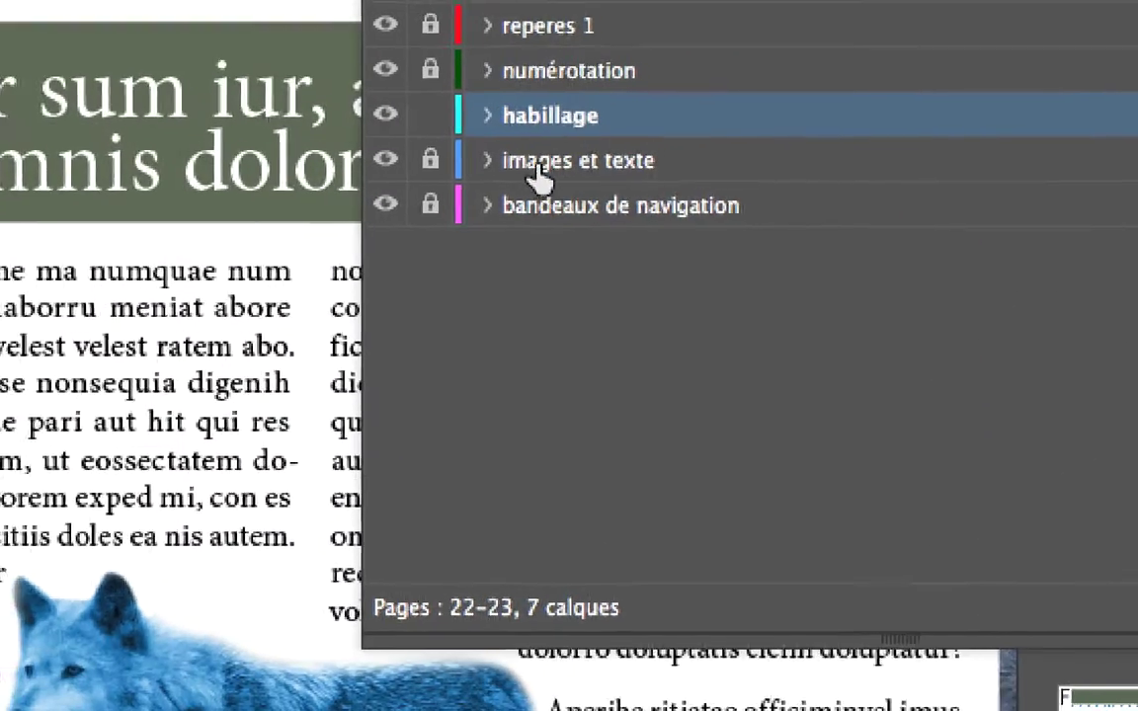
click(542, 174)
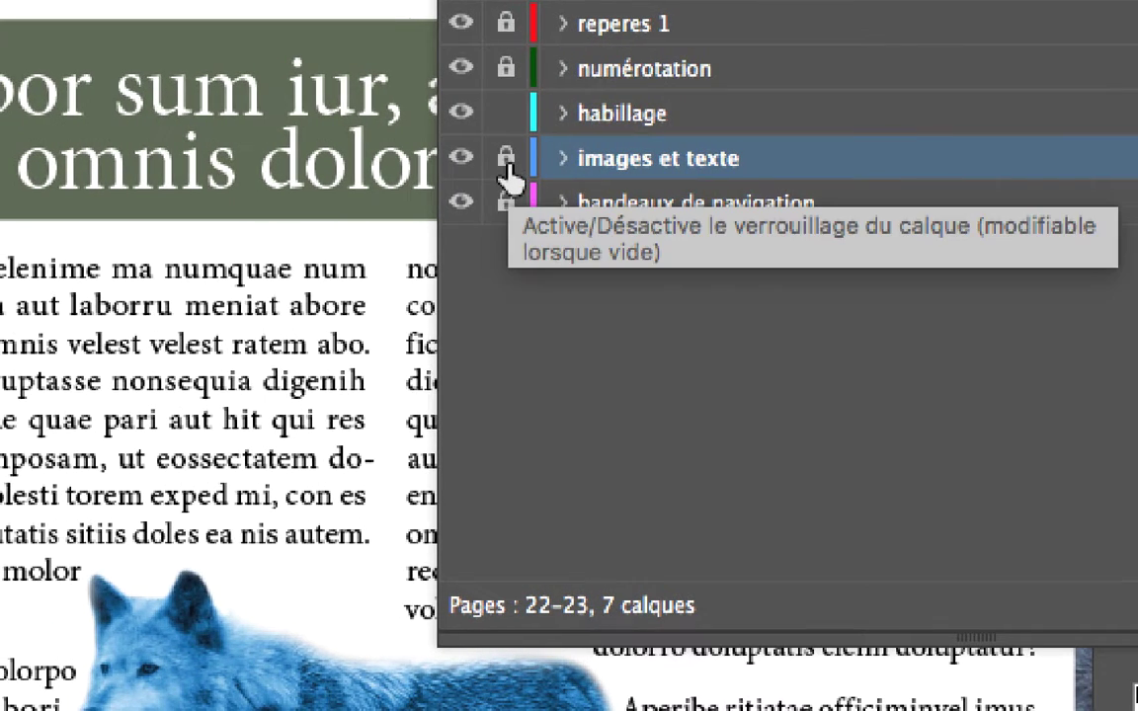
alt+click(508, 168)
alt+click(508, 168)
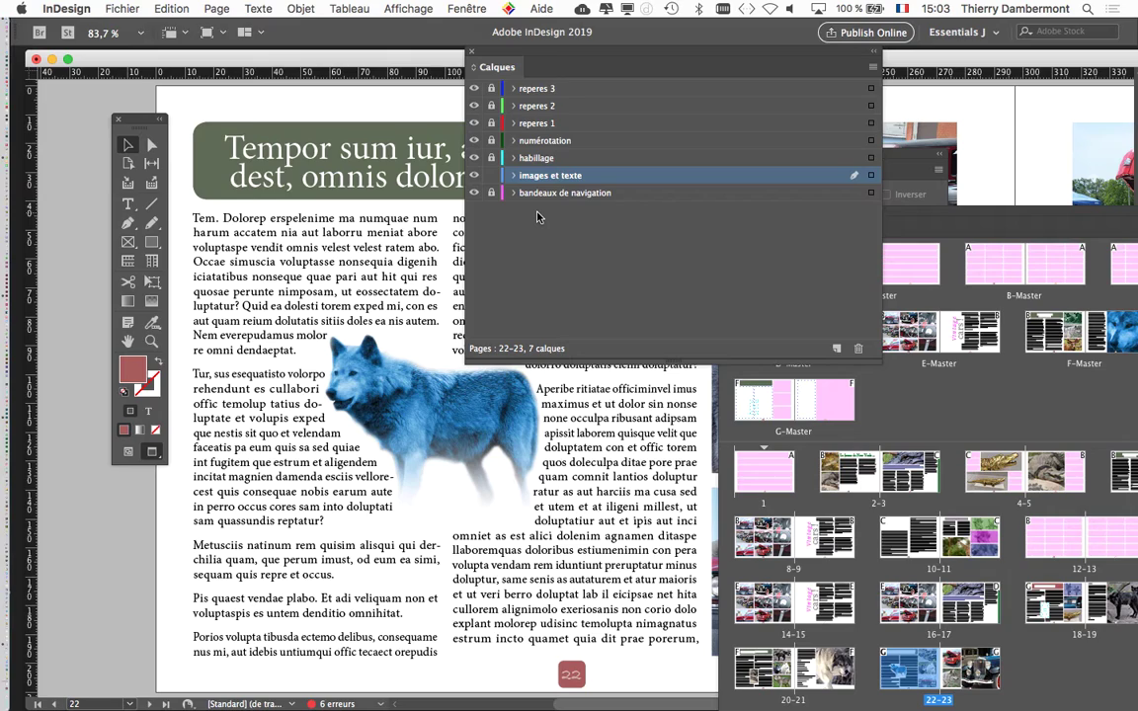
Step: Move the Layers panel aside, select the green headline frame, and show frame edges
drag(510, 55, 753, 117)
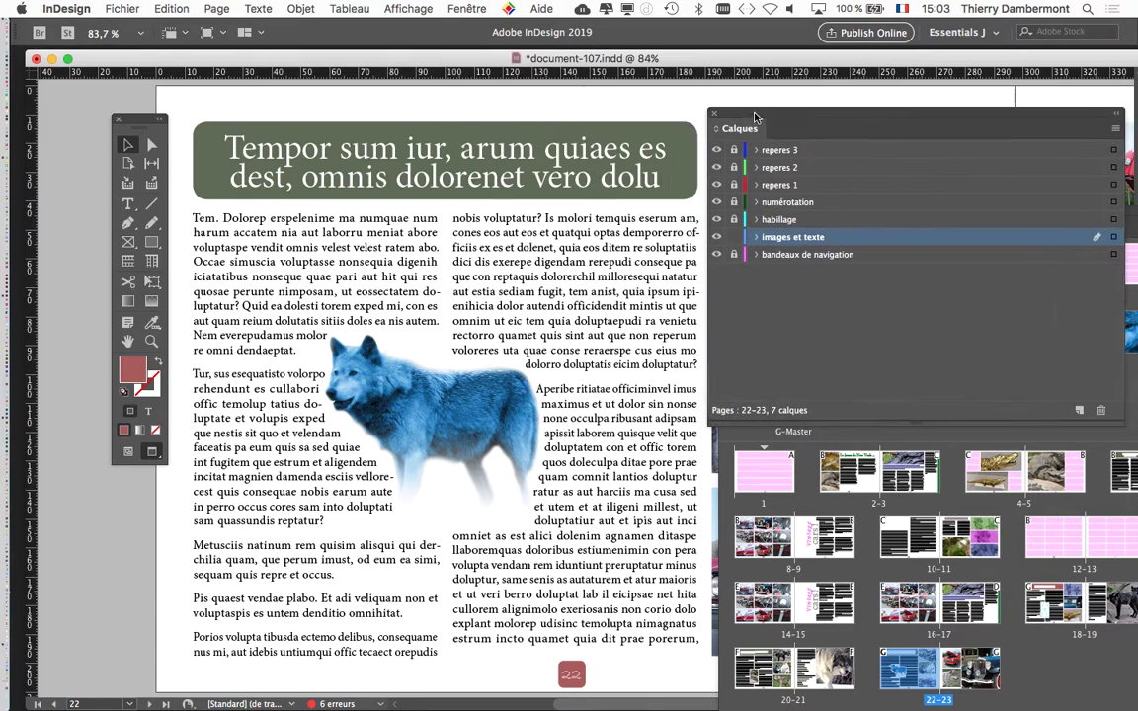
click(223, 150)
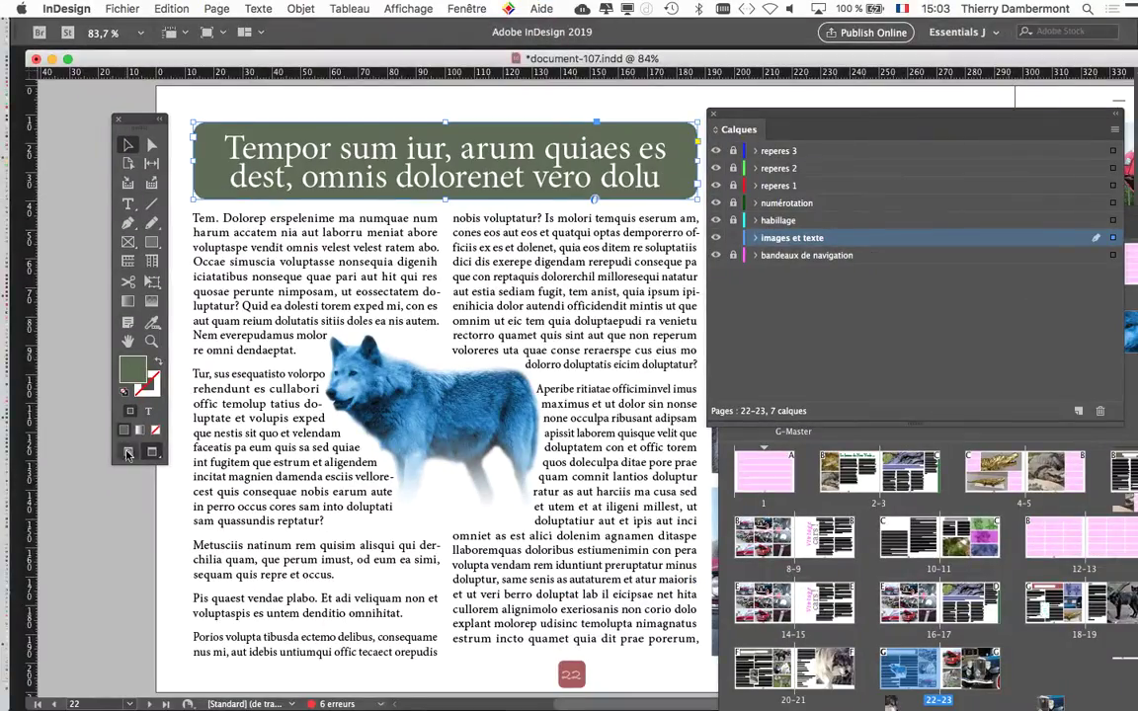
click(128, 454)
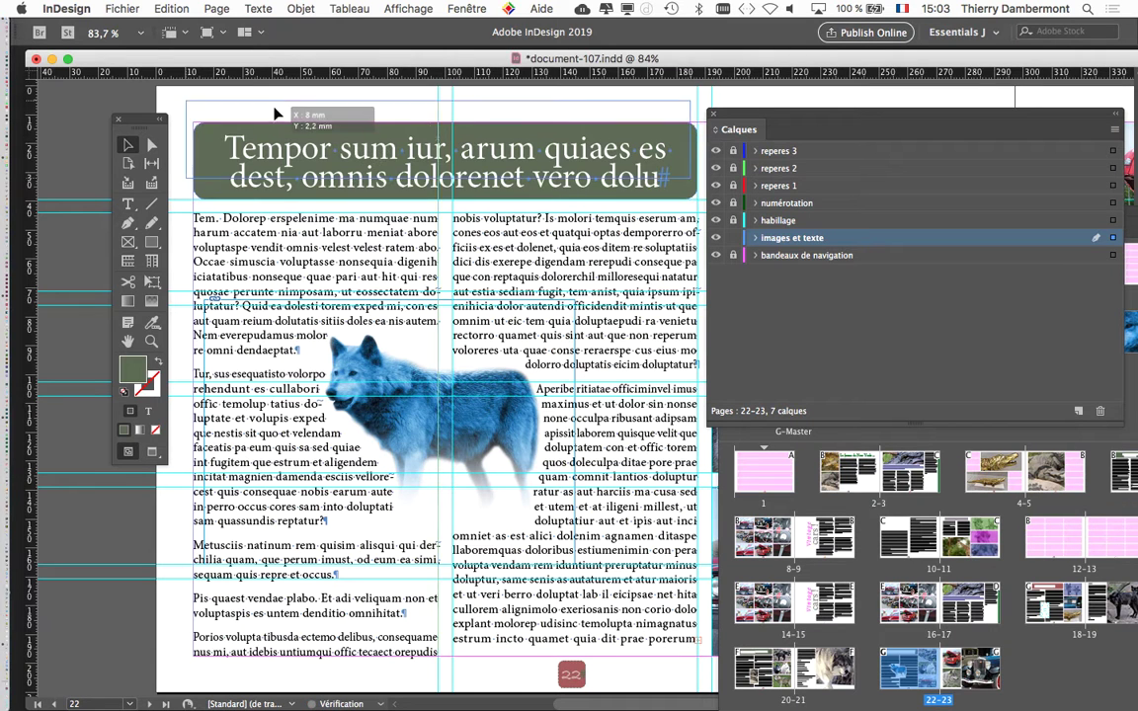
scroll(329, 231, down, 1)
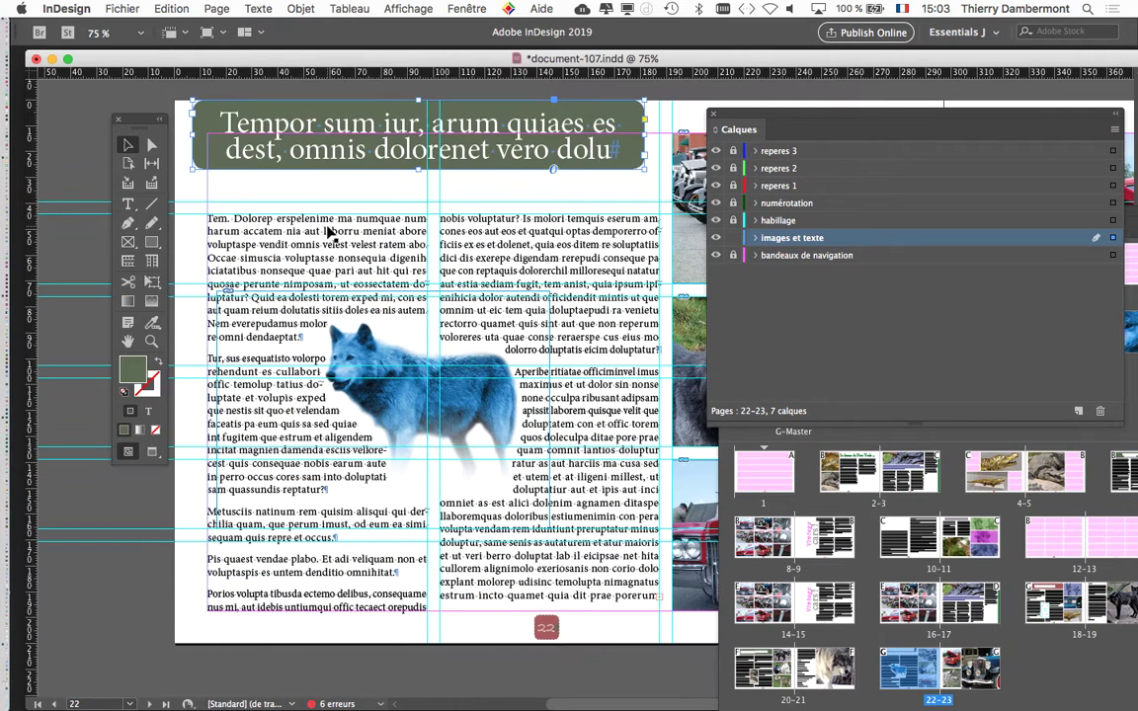
scroll(329, 232, down, 1)
Step: Drag the green headline frame off and back onto the top of page 22
drag(284, 244, 269, 224)
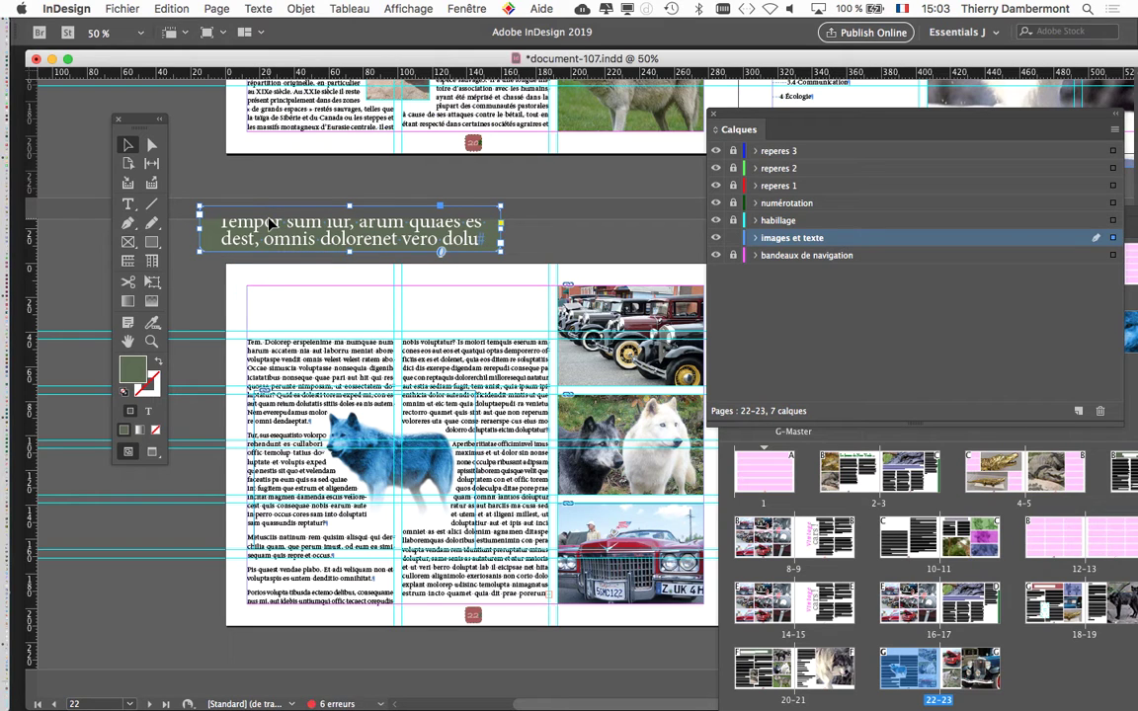
drag(394, 240, 381, 278)
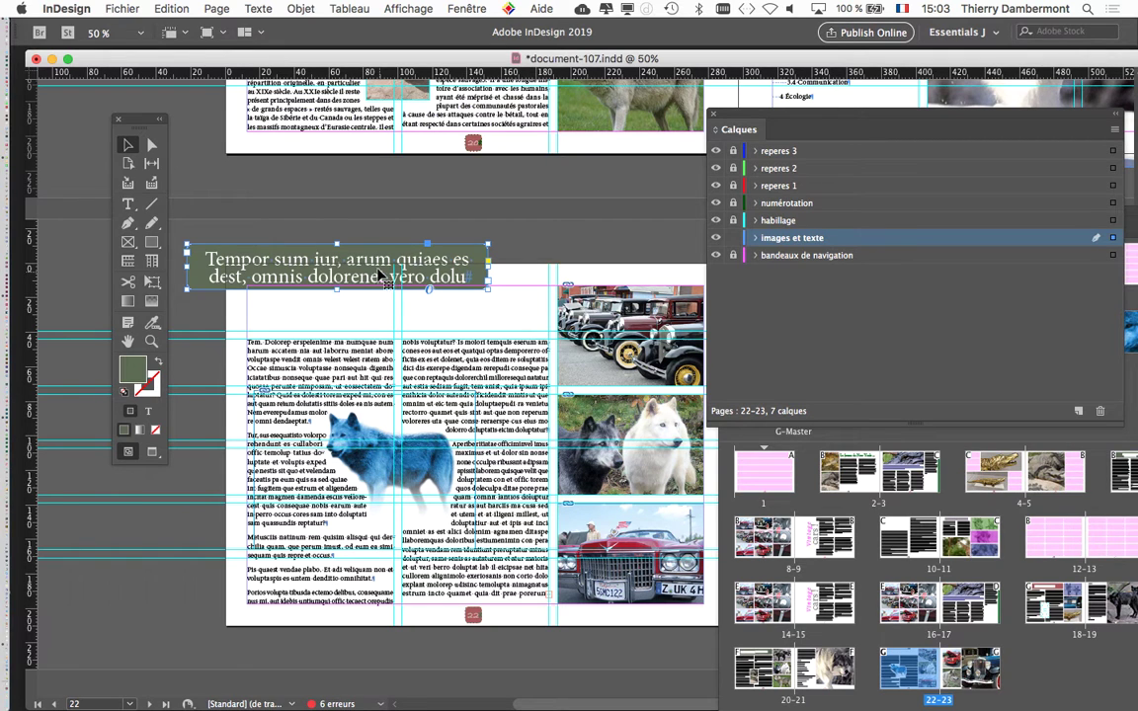
click(423, 297)
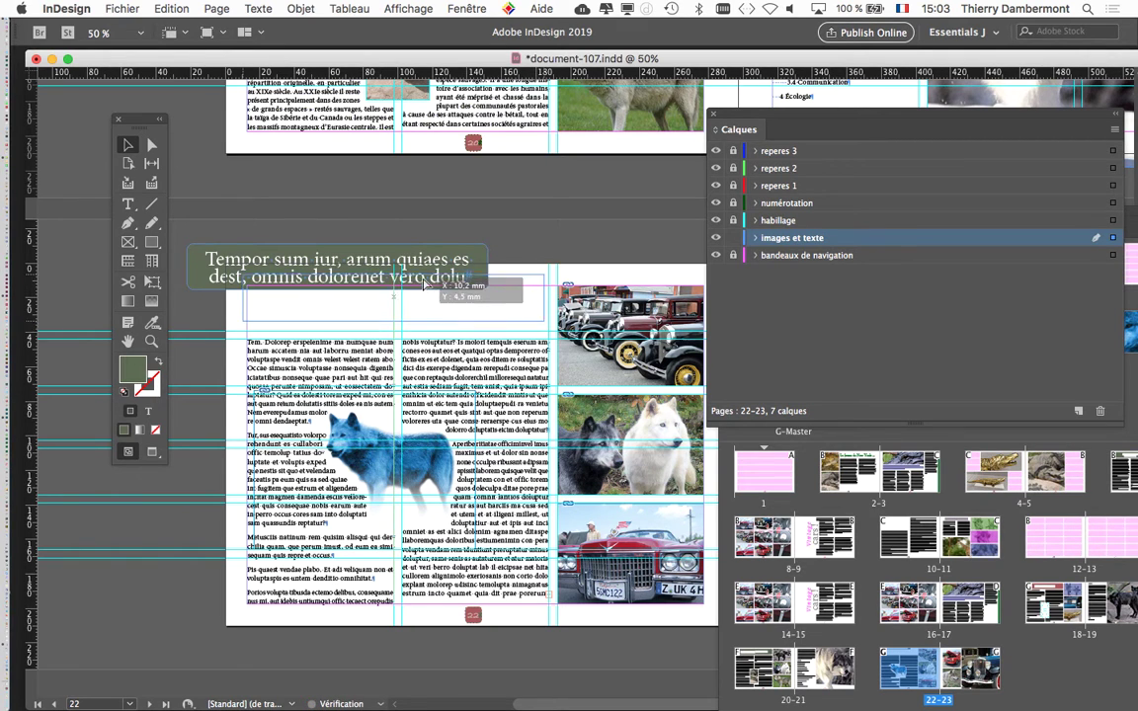
drag(423, 297, 425, 298)
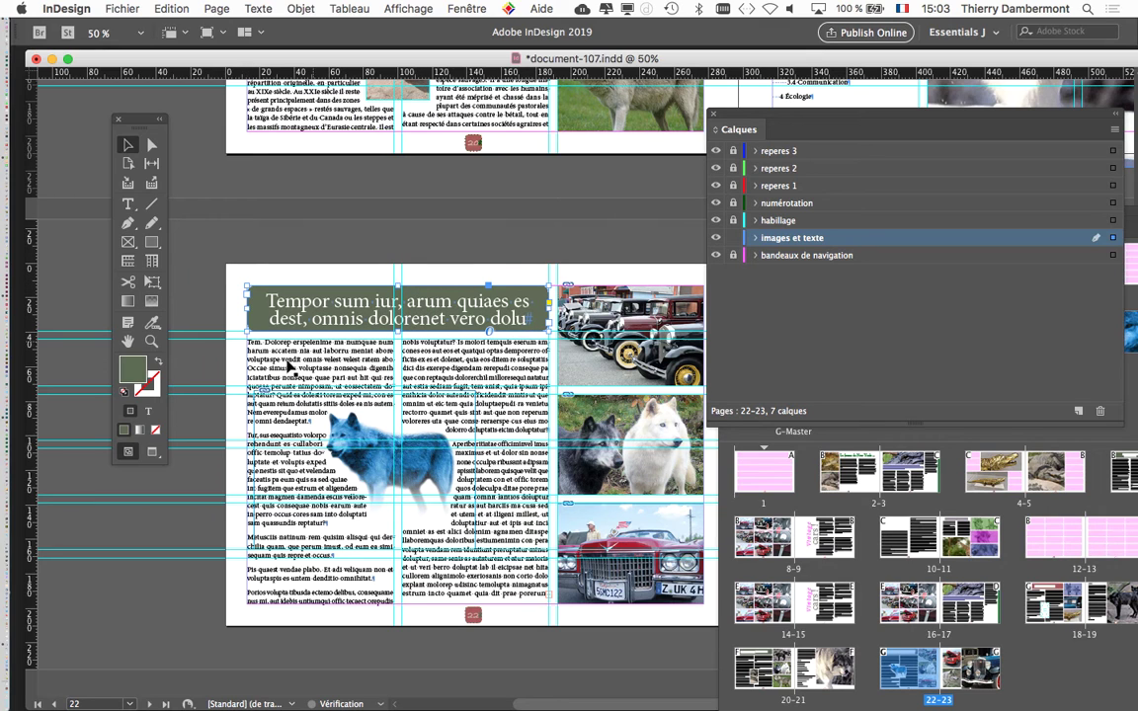
click(279, 358)
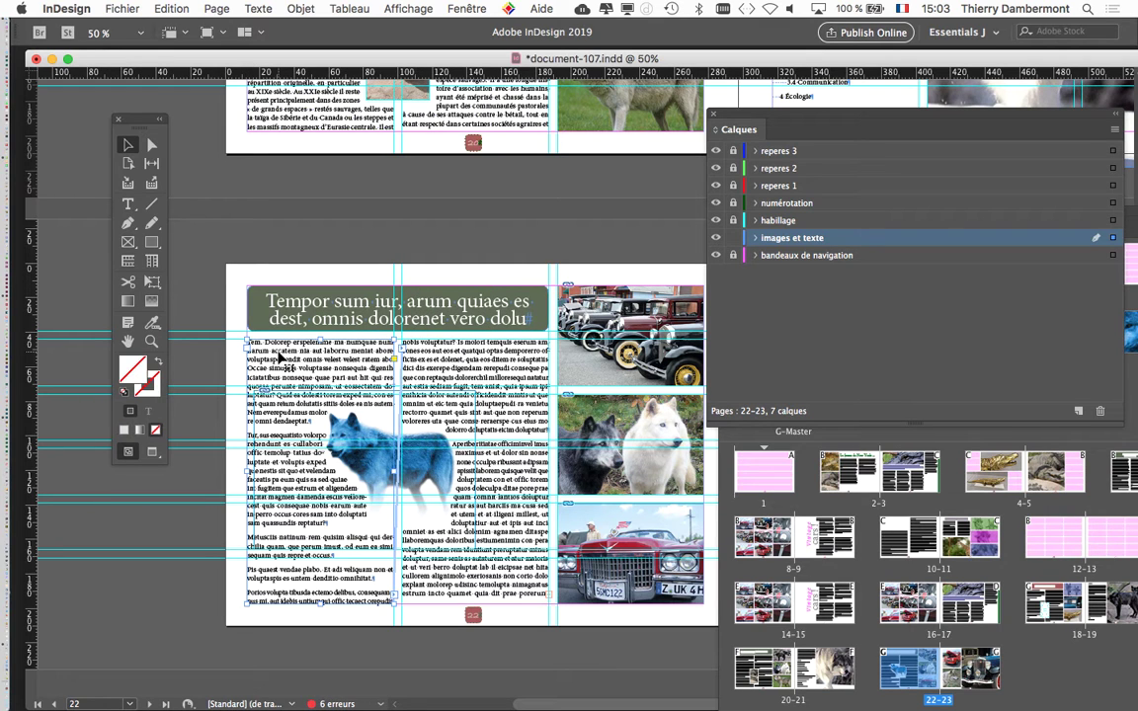
scroll(280, 358, up, 1)
scroll(280, 358, up, 2)
scroll(281, 359, up, 2)
Step: Zoom out, select a text frame on spread 22–23, and zoom back in
scroll(282, 361, up, 3)
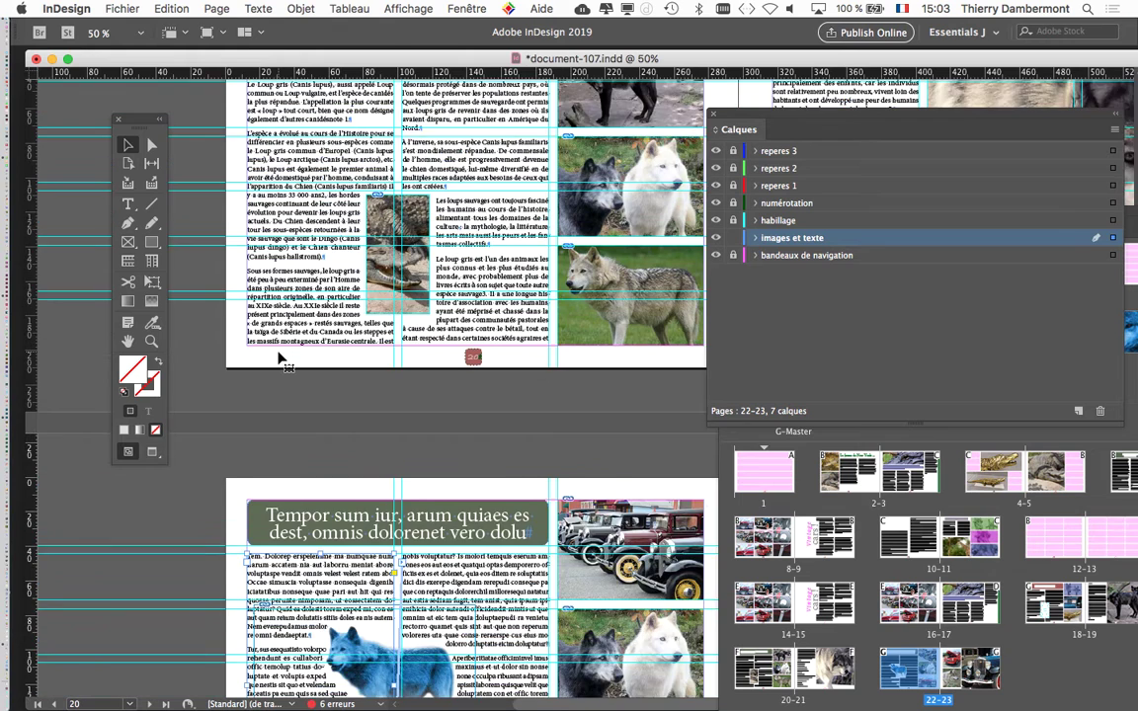
scroll(279, 358, up, 2)
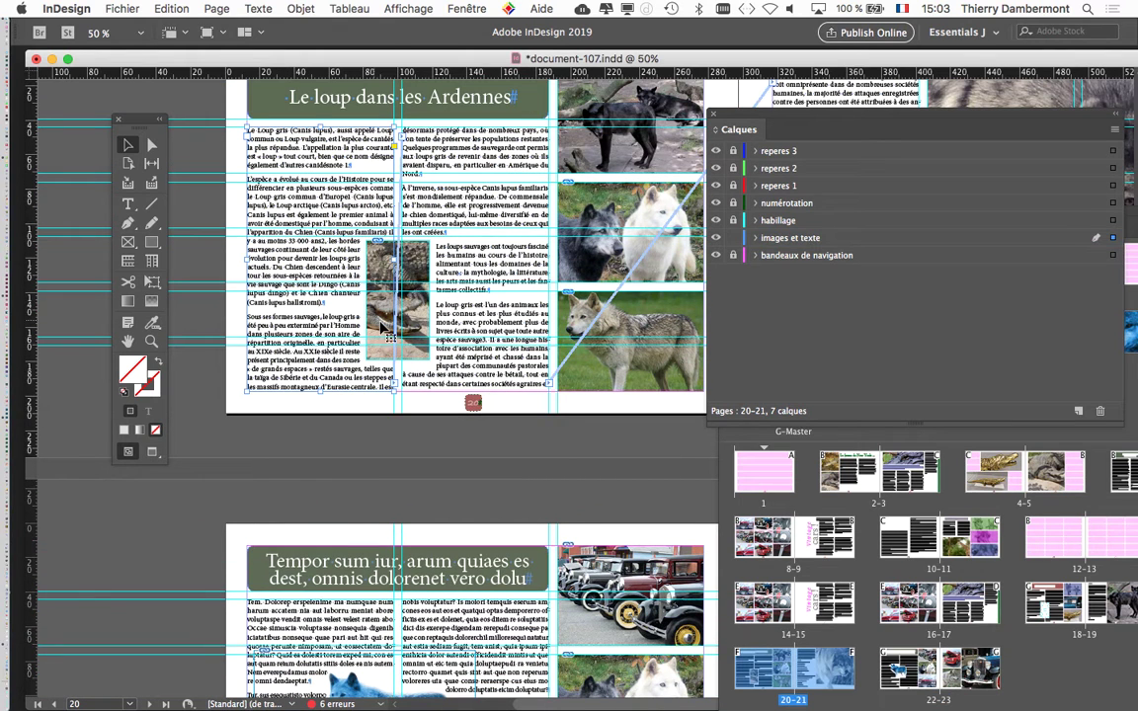
key(super+minus)
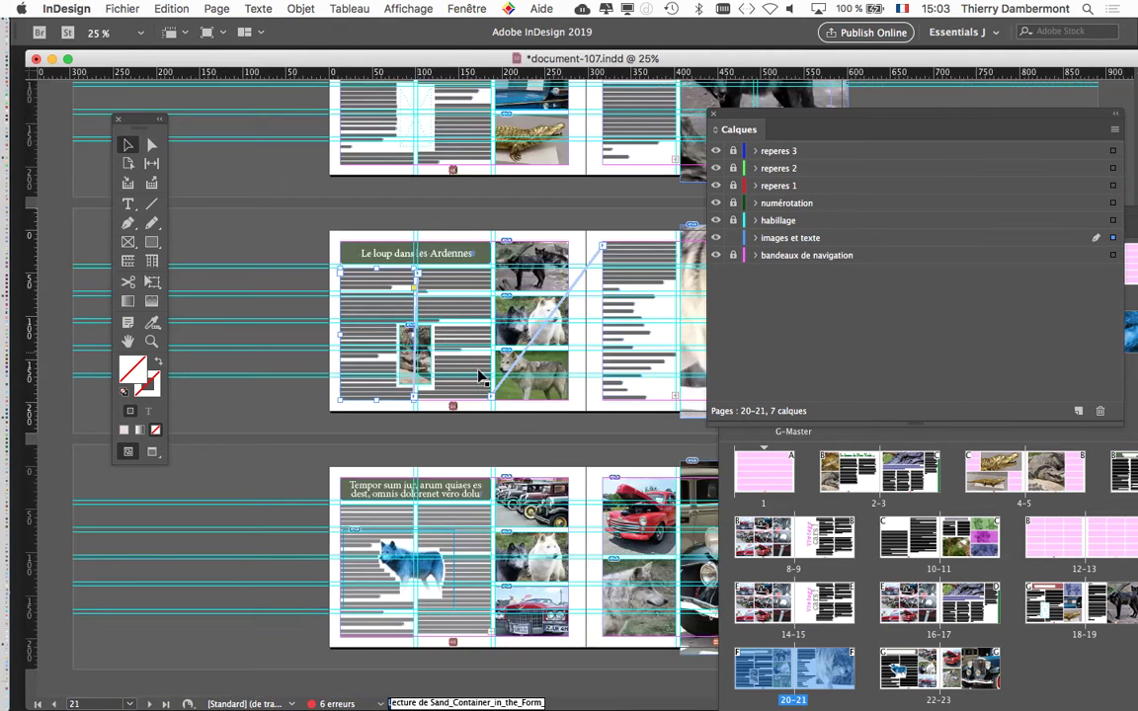
click(363, 525)
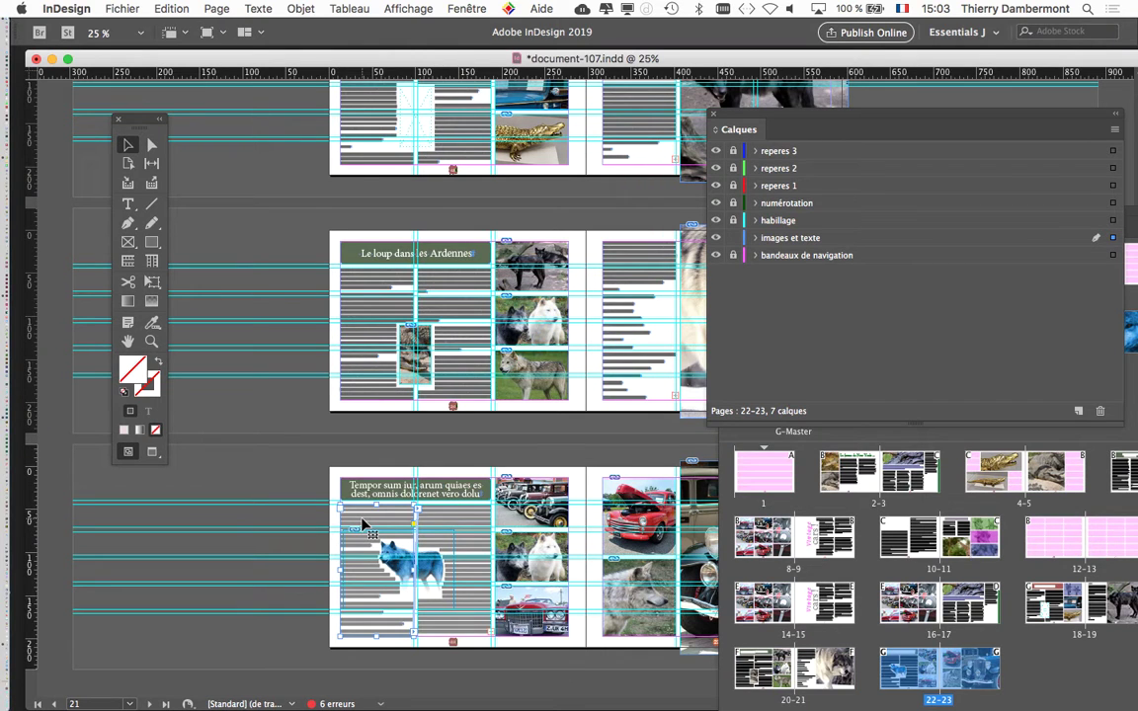
key(super+equal)
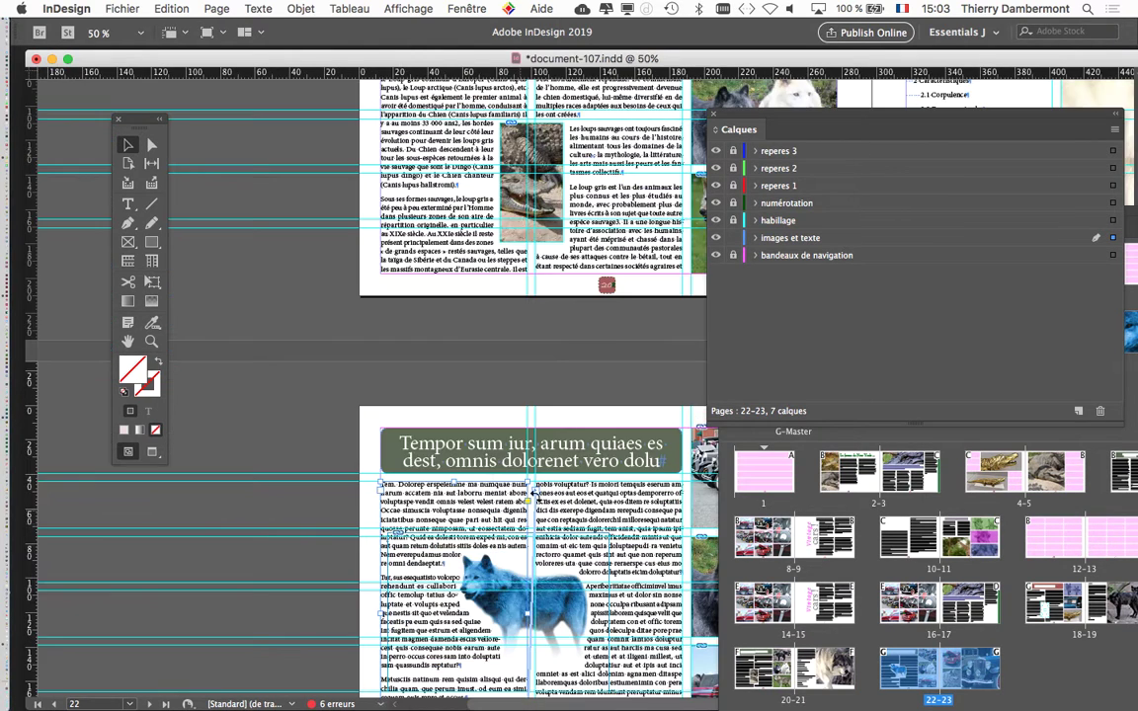
scroll(531, 491, down, 5)
scroll(530, 491, right, 5)
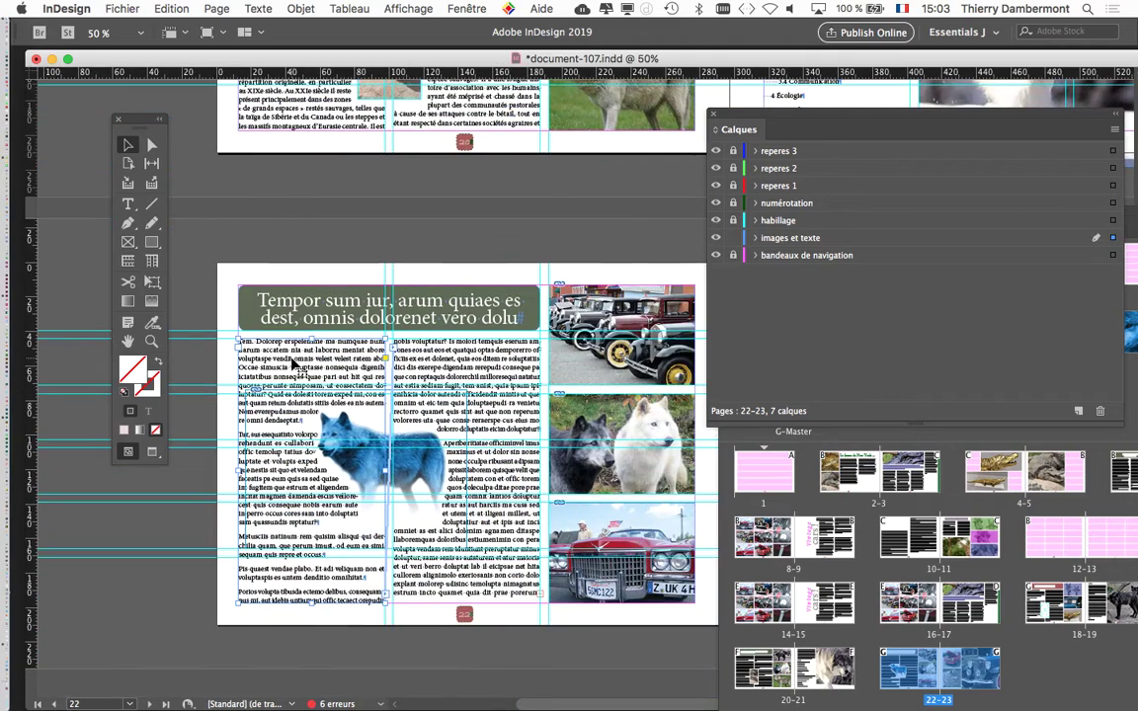
scroll(296, 363, up, 5)
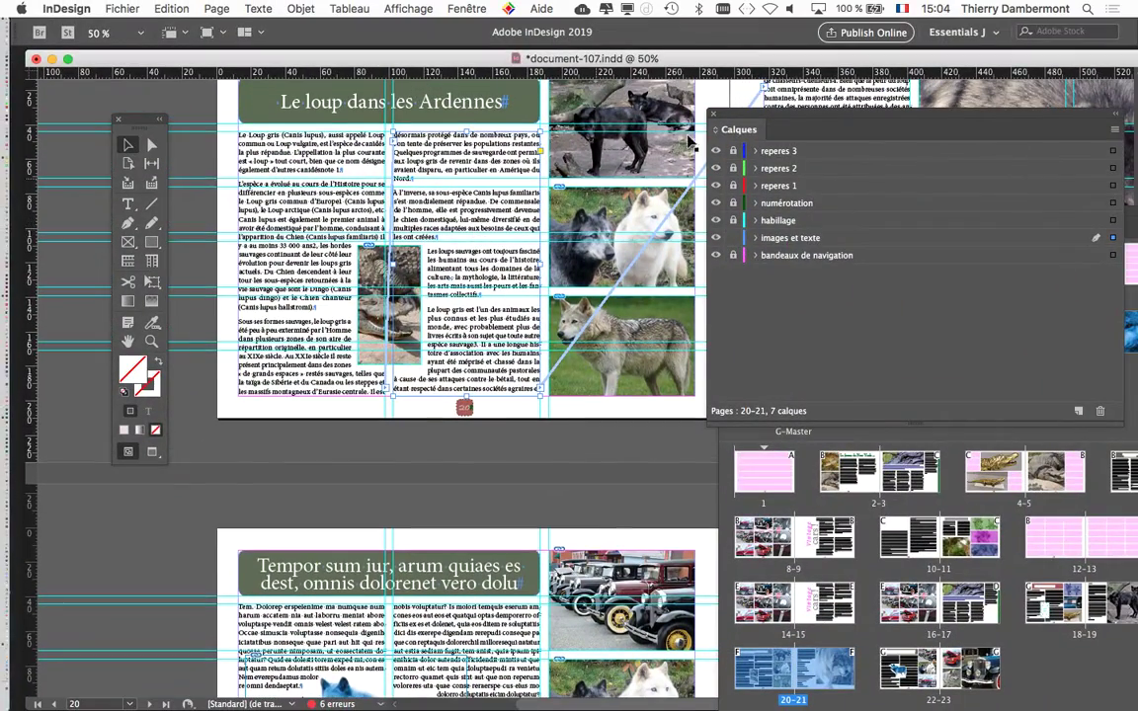
Step: Open the Text Wrap panel and bring page 22's text columns into close view
key(ctrl+alt+w)
scroll(644, 208, up, 3)
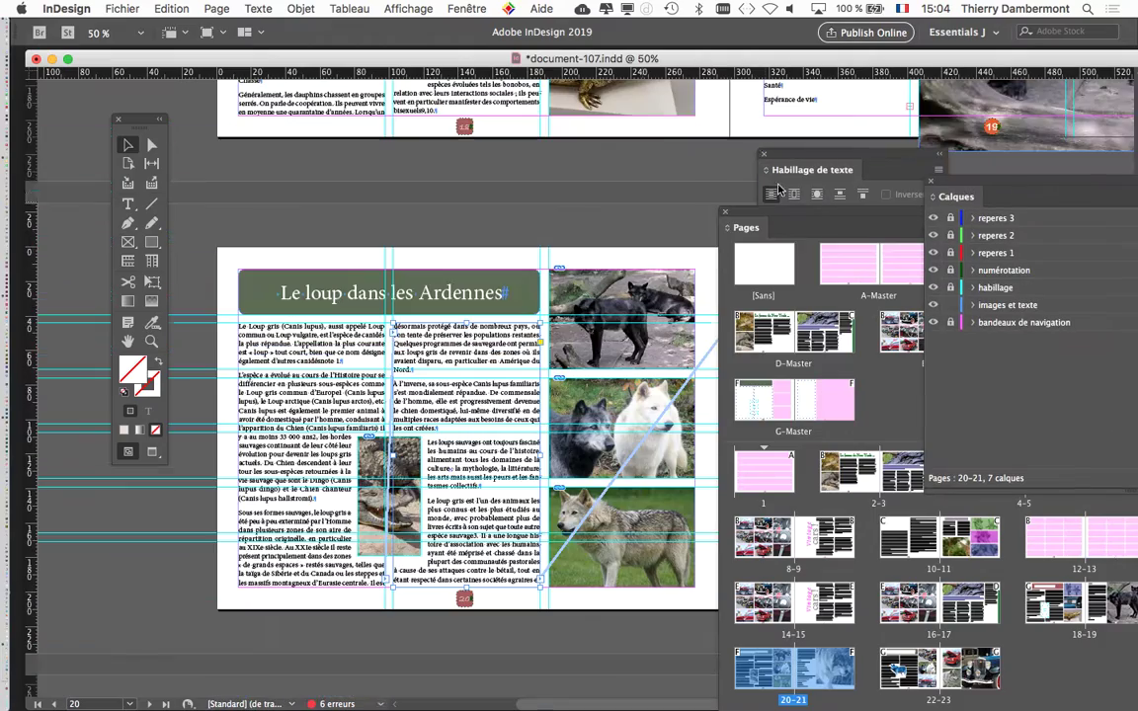
scroll(393, 170, down, 3)
scroll(393, 170, right, 3)
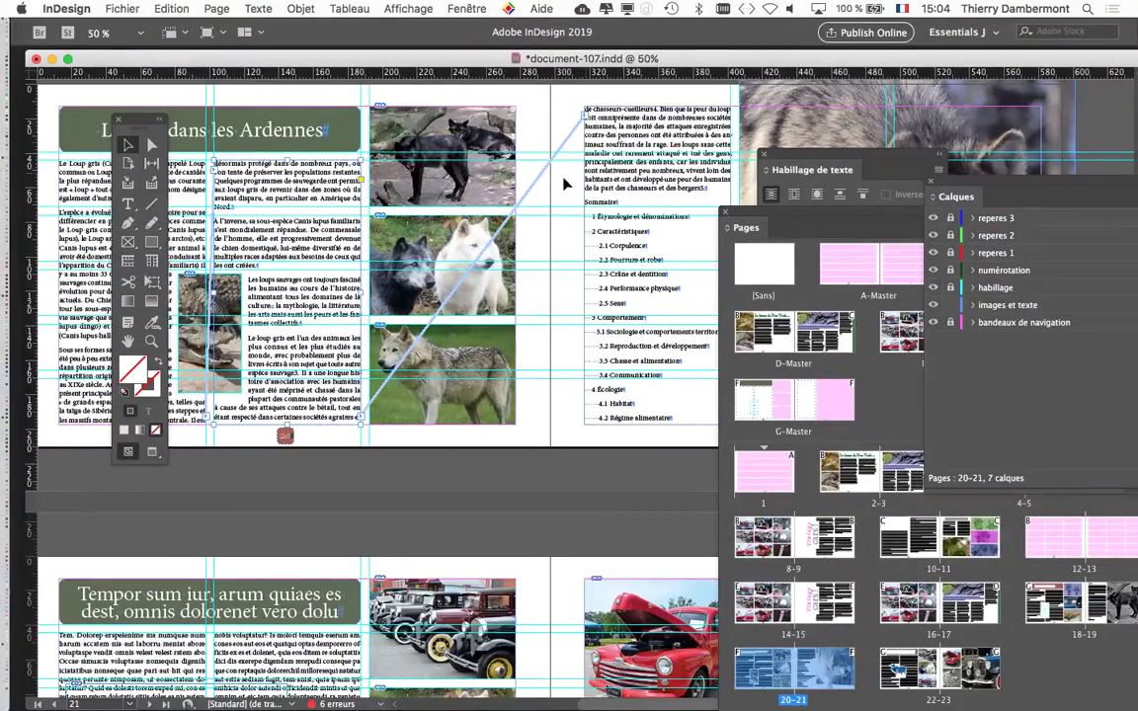
key(ctrl+minus)
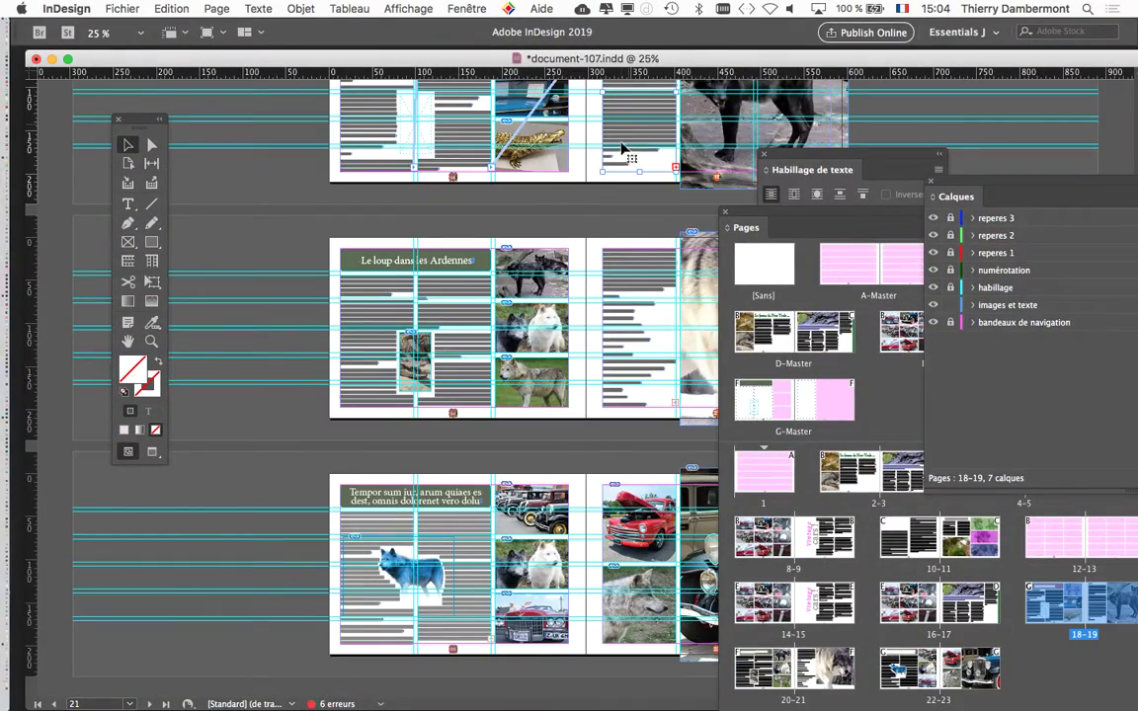
scroll(616, 174, up, 3)
scroll(610, 174, up, 2)
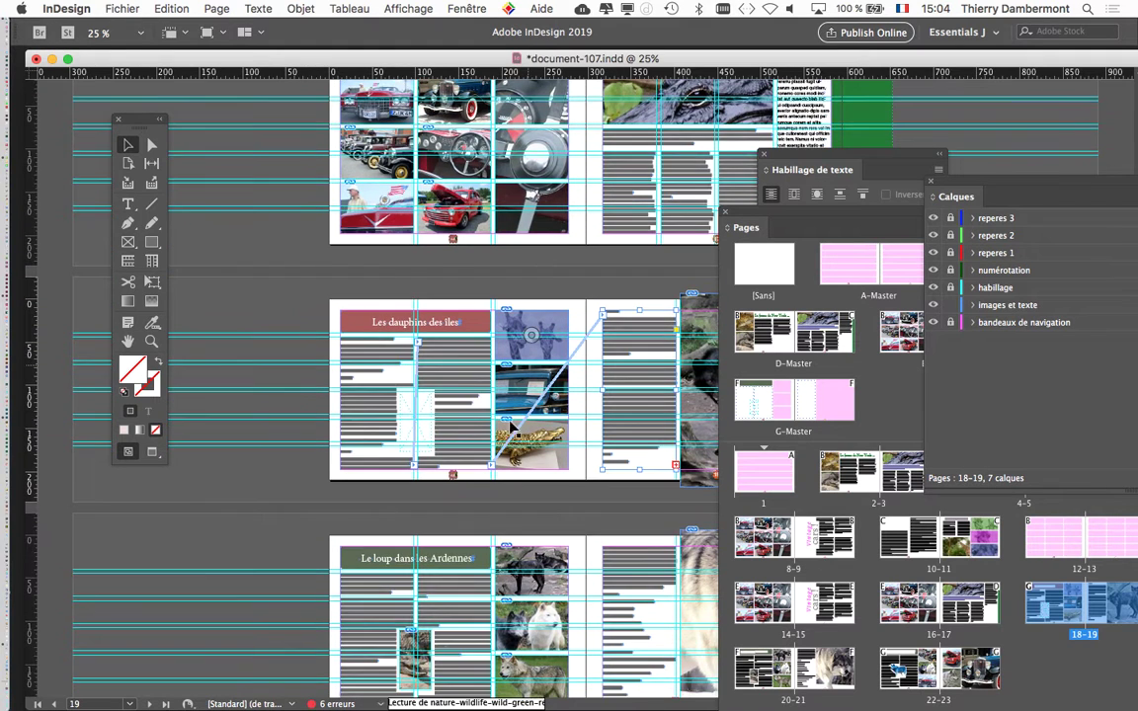
scroll(484, 462, down, 7)
scroll(373, 636, up, 2)
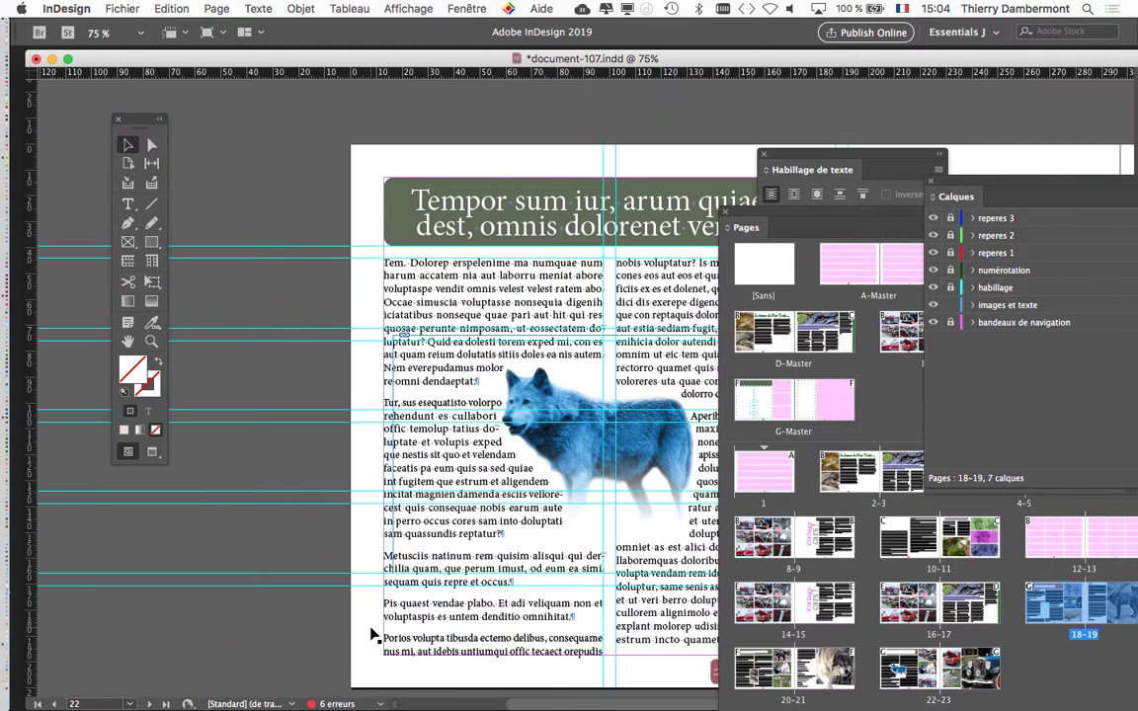
drag(363, 301, 244, 219)
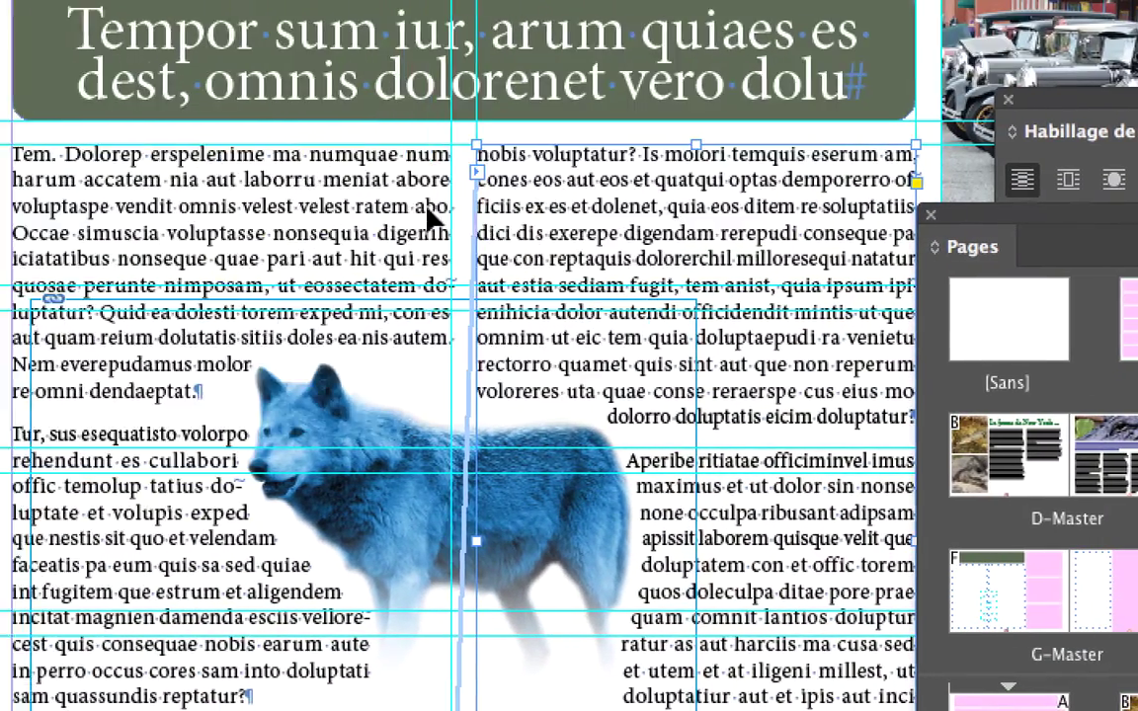
Step: Nudge the title frame so its left edge aligns with page 22's text columns
click(328, 225)
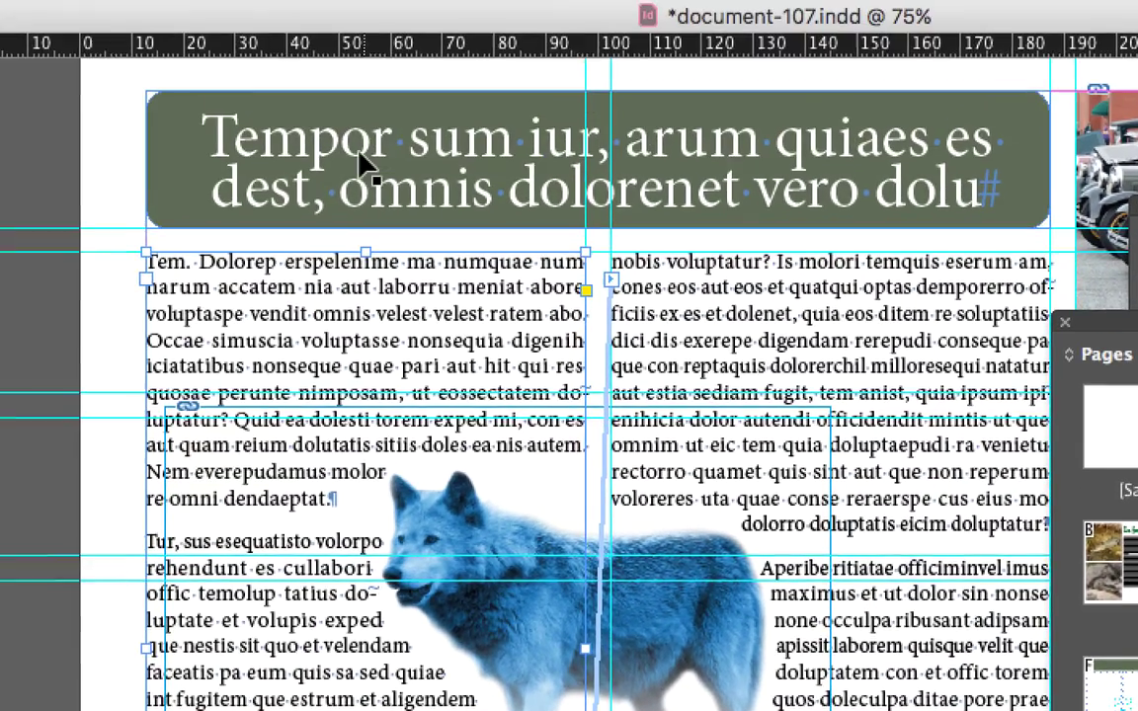
mouse_move(361, 158)
mouse_down()
mouse_move(347, 151)
mouse_move(359, 158)
mouse_up()
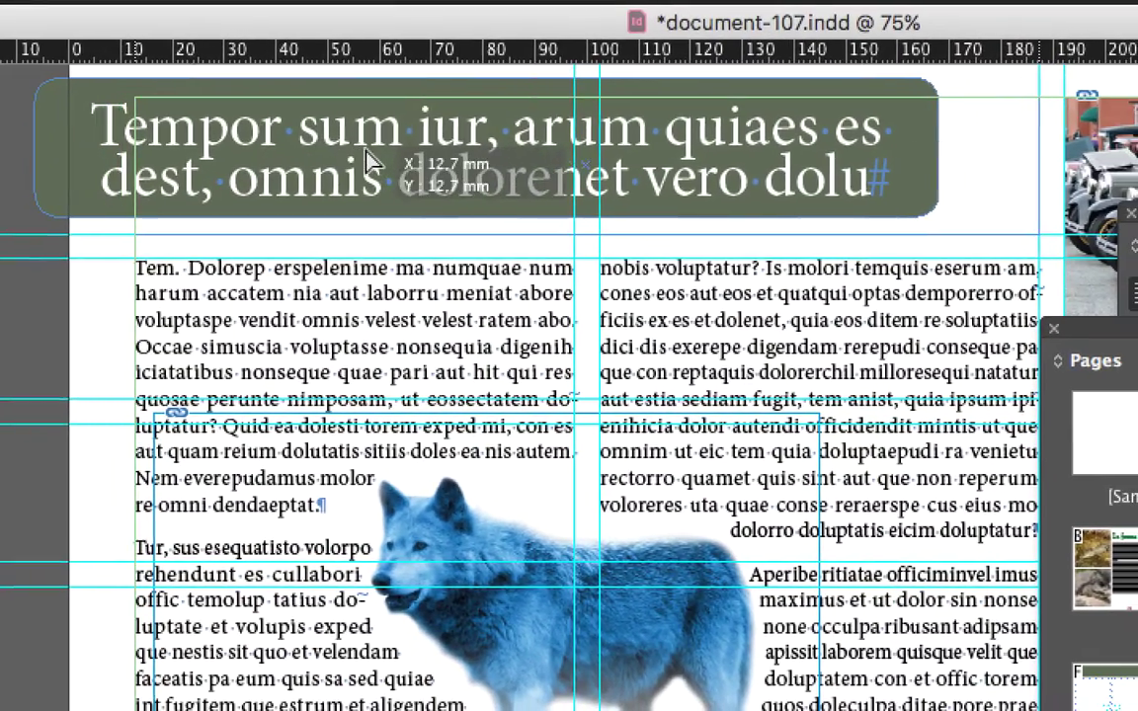
drag(361, 158, 365, 158)
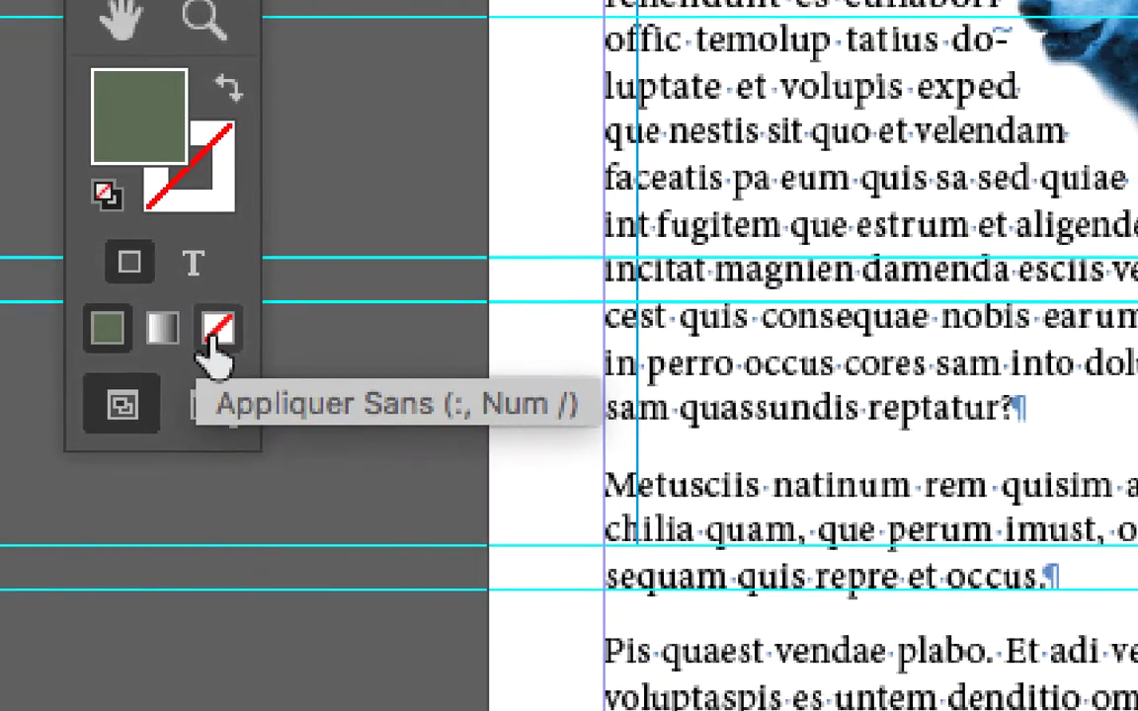
Step: Set the title frame's fill to None, removing its green background
click(211, 334)
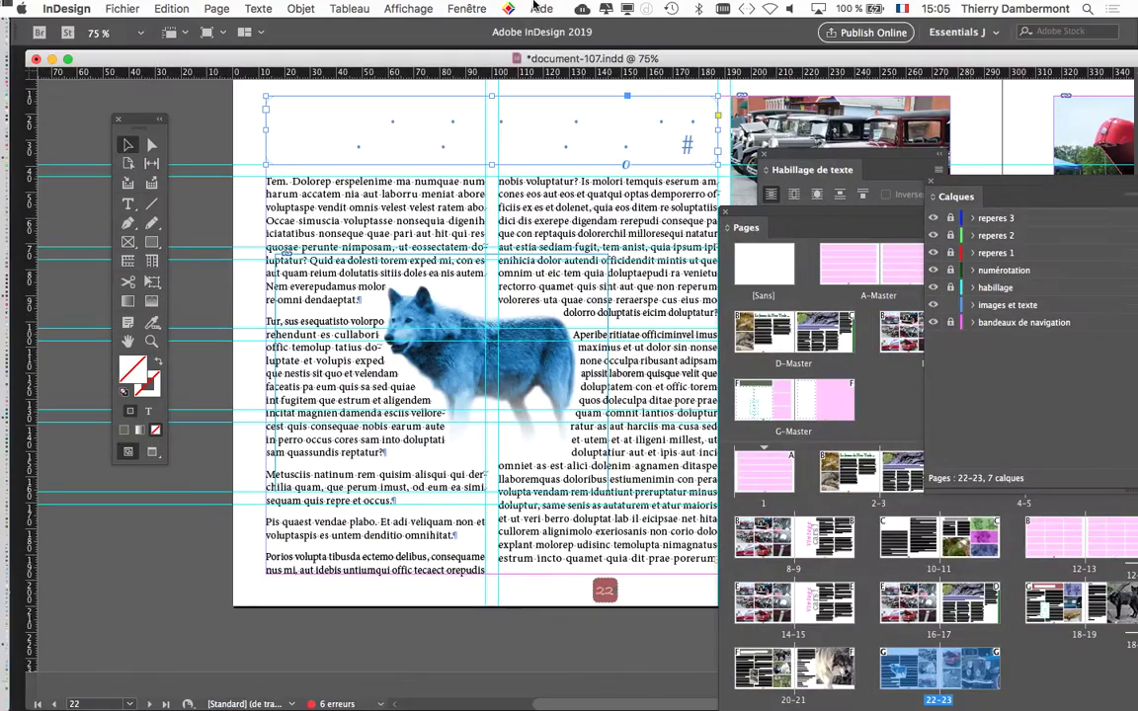
click(466, 9)
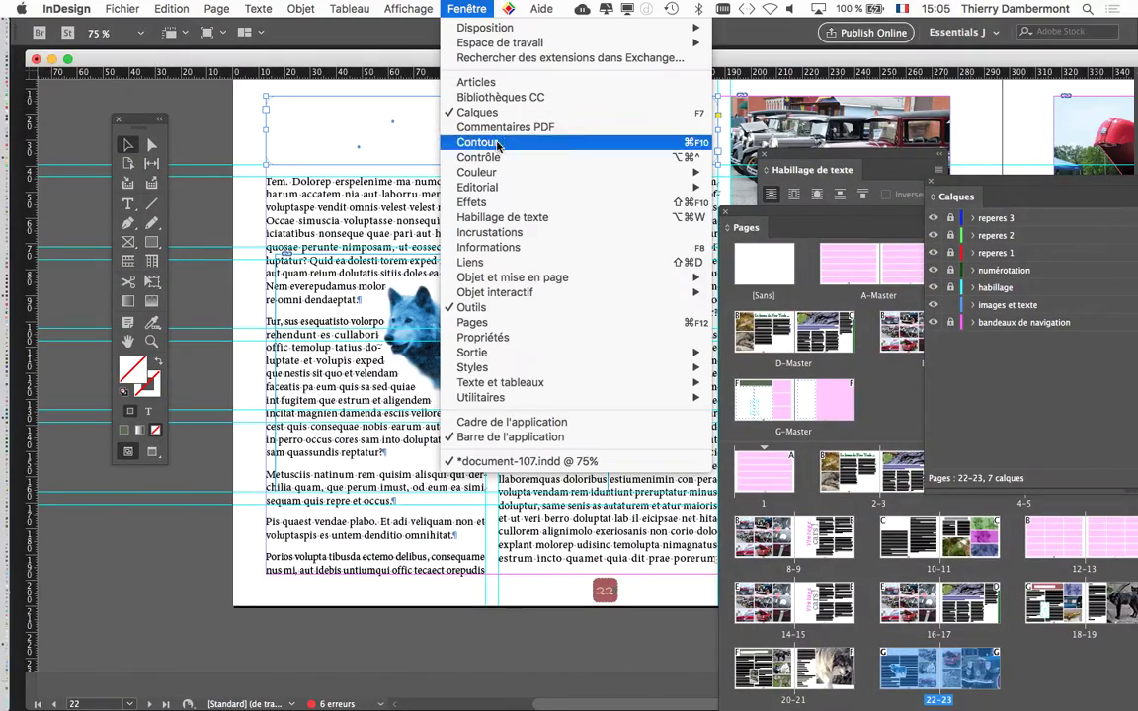
Step: Open the Nuancier (Swatches) panel and float it over the page 22 spread
mouse_move(476, 172)
click(790, 203)
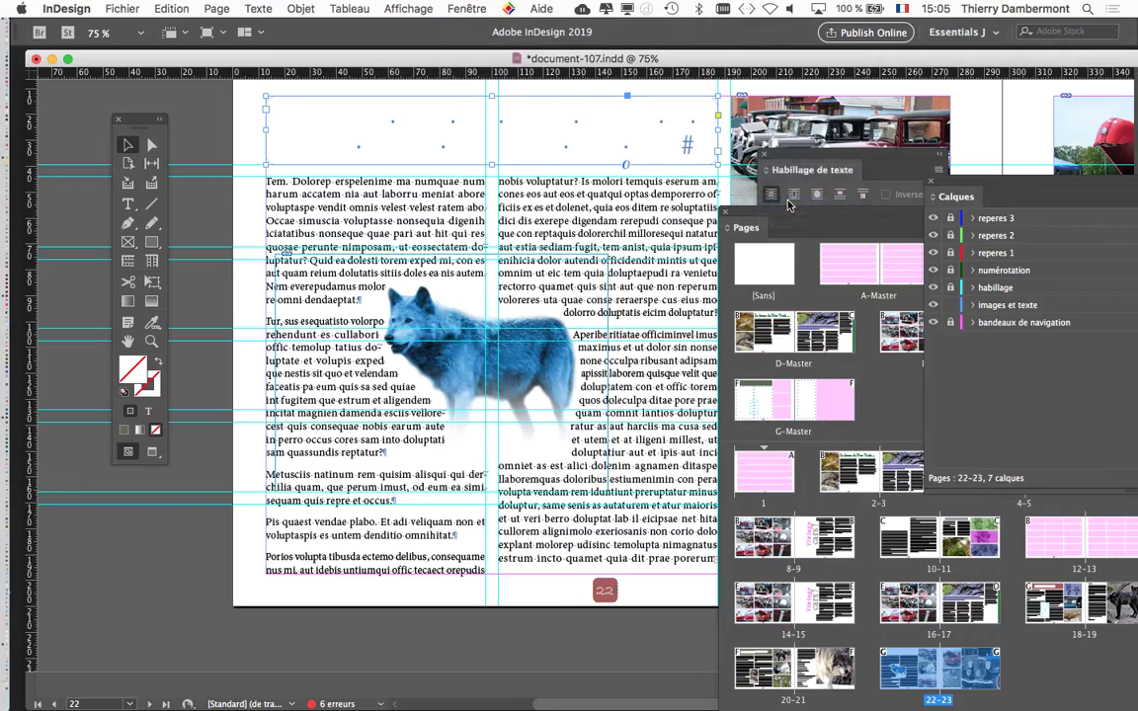
mouse_move(775, 111)
mouse_down()
mouse_move(563, 217)
mouse_move(480, 207)
mouse_up()
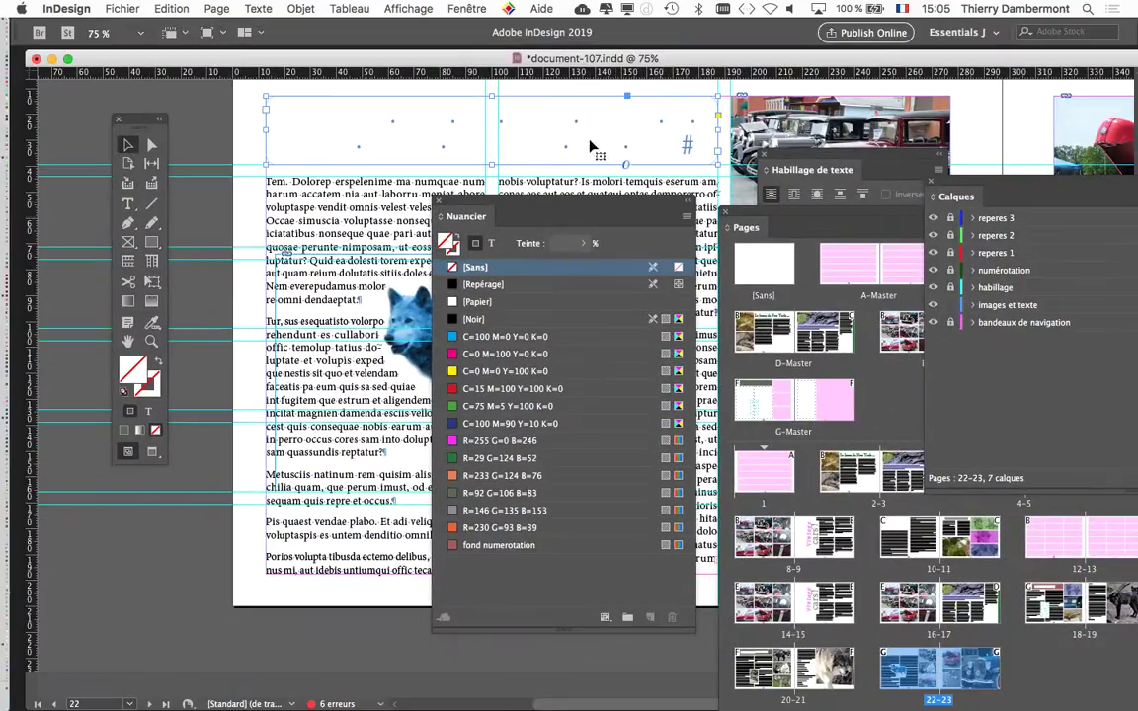
mouse_move(547, 202)
mouse_down()
mouse_move(630, 288)
mouse_move(712, 239)
mouse_up()
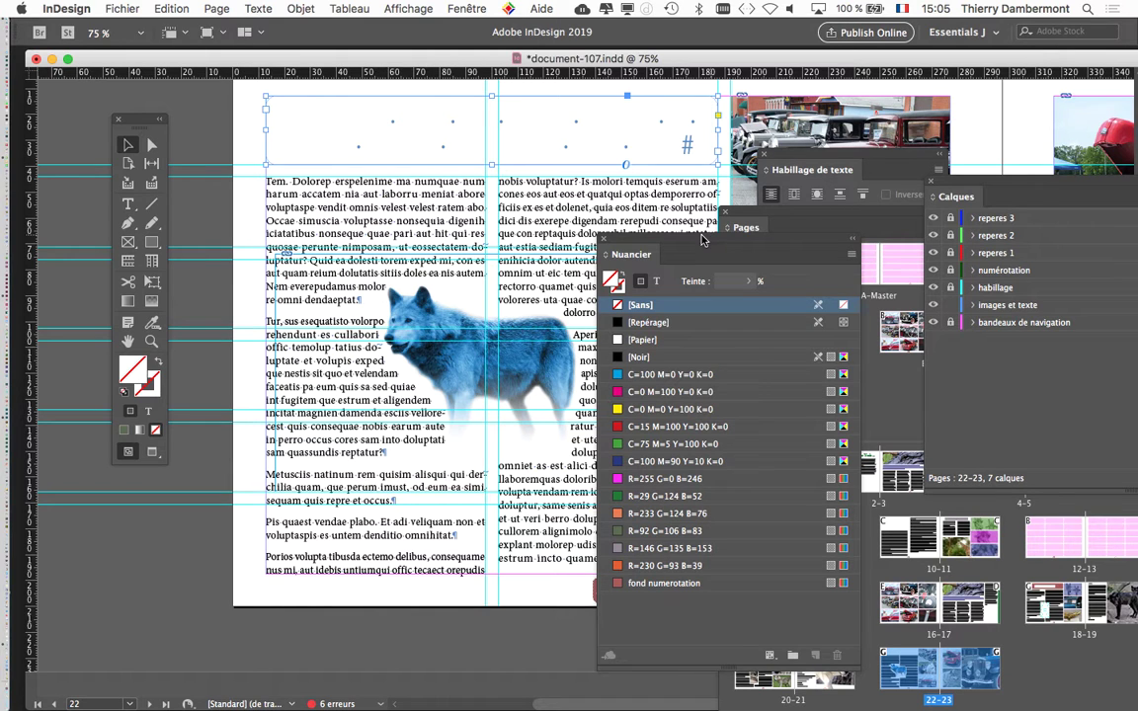
drag(711, 239, 624, 327)
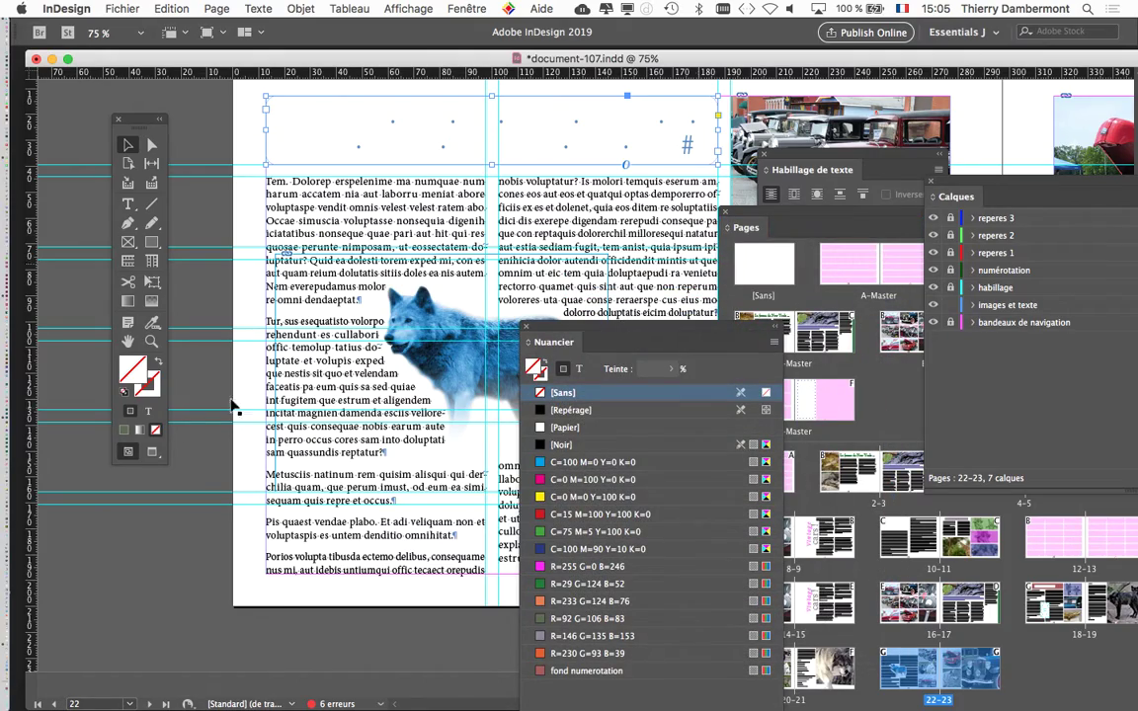
click(151, 389)
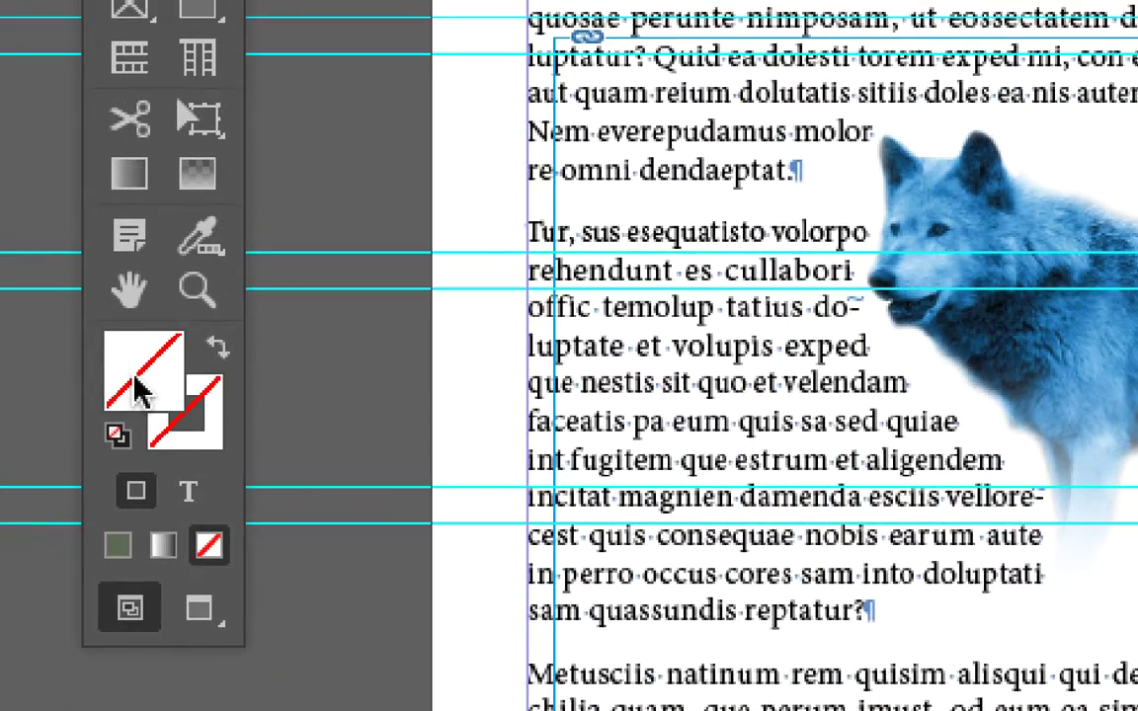
Step: Switch back and forth between the Fill and Stroke boxes in the Tools panel
click(137, 389)
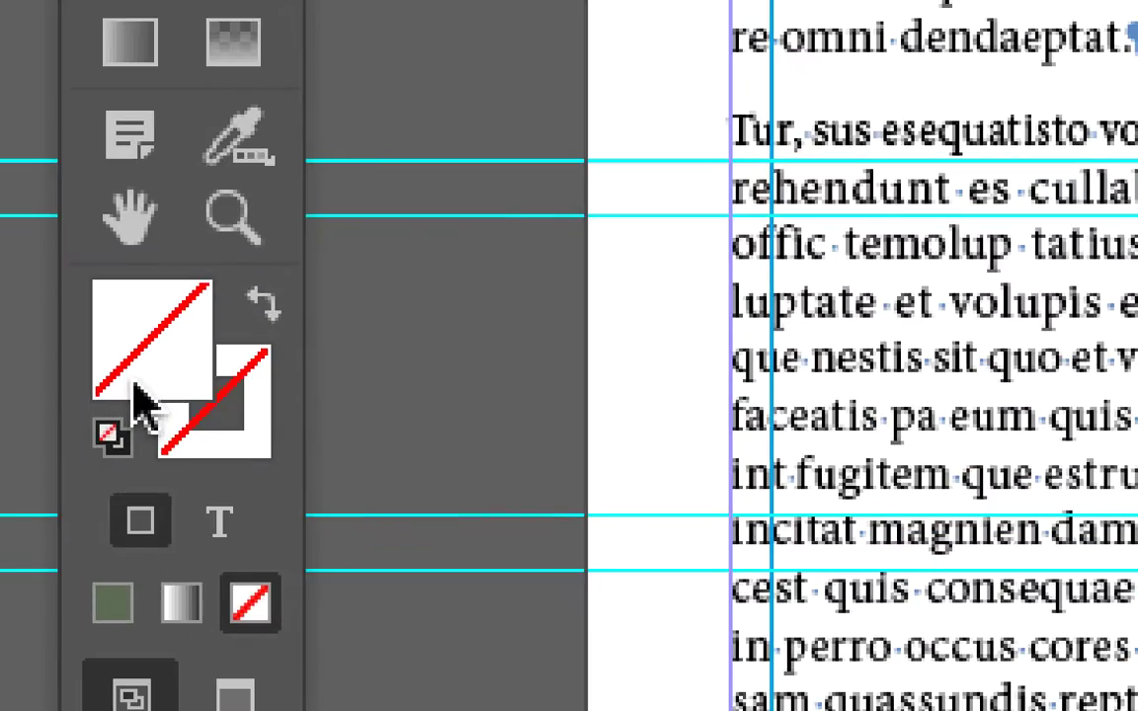
click(158, 415)
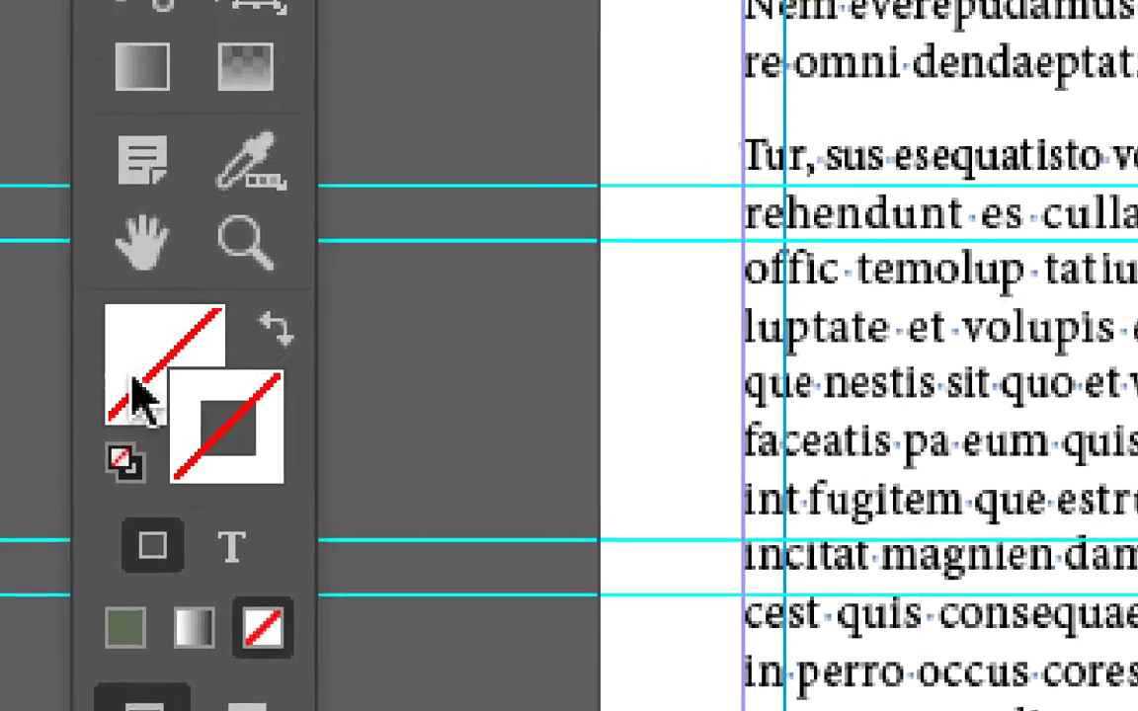
click(134, 395)
click(147, 416)
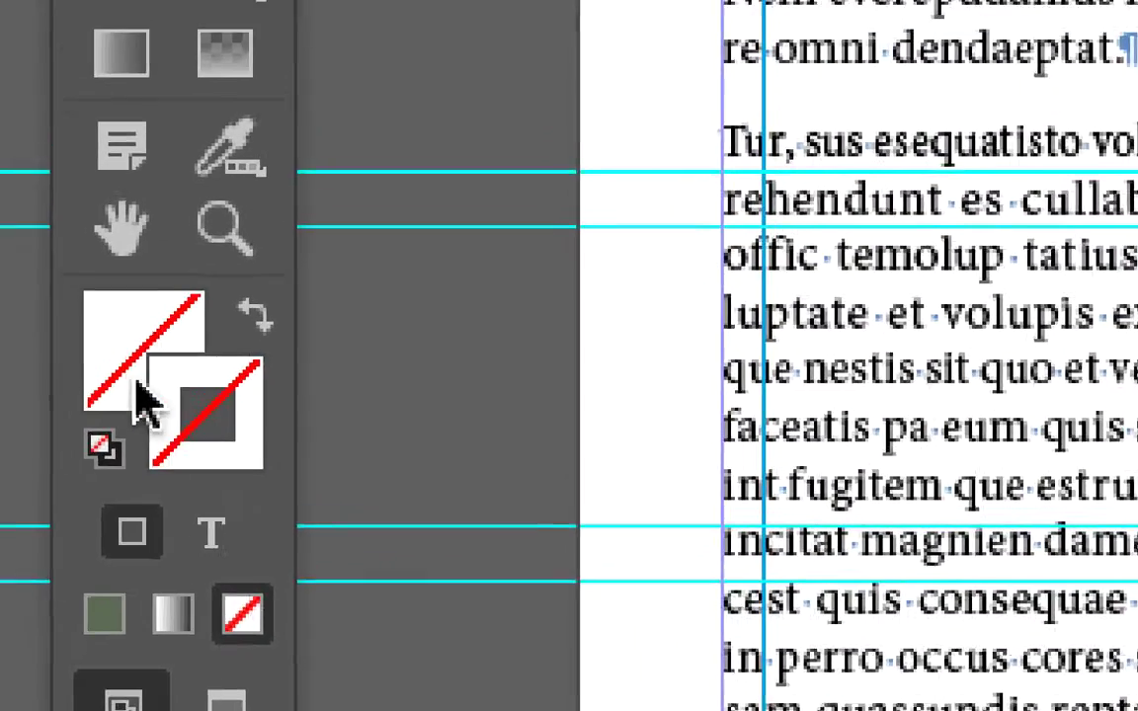
click(137, 390)
click(163, 459)
click(135, 390)
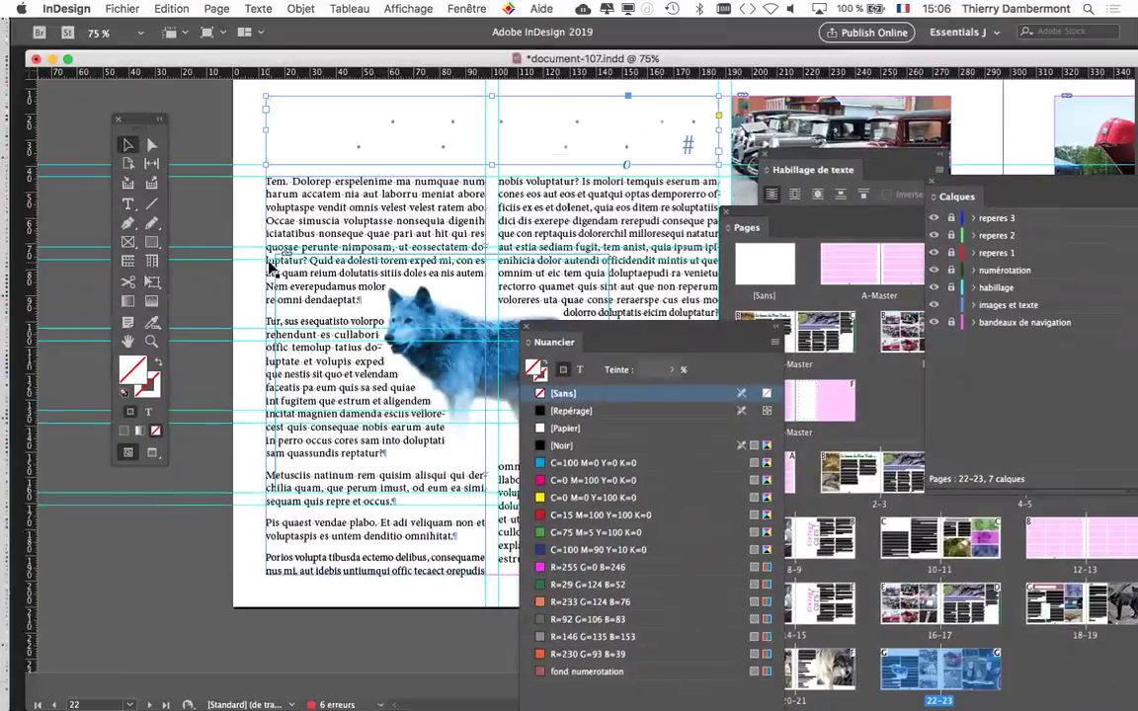
Step: Select the page 22 title frame and set formatting to affect its text
click(576, 156)
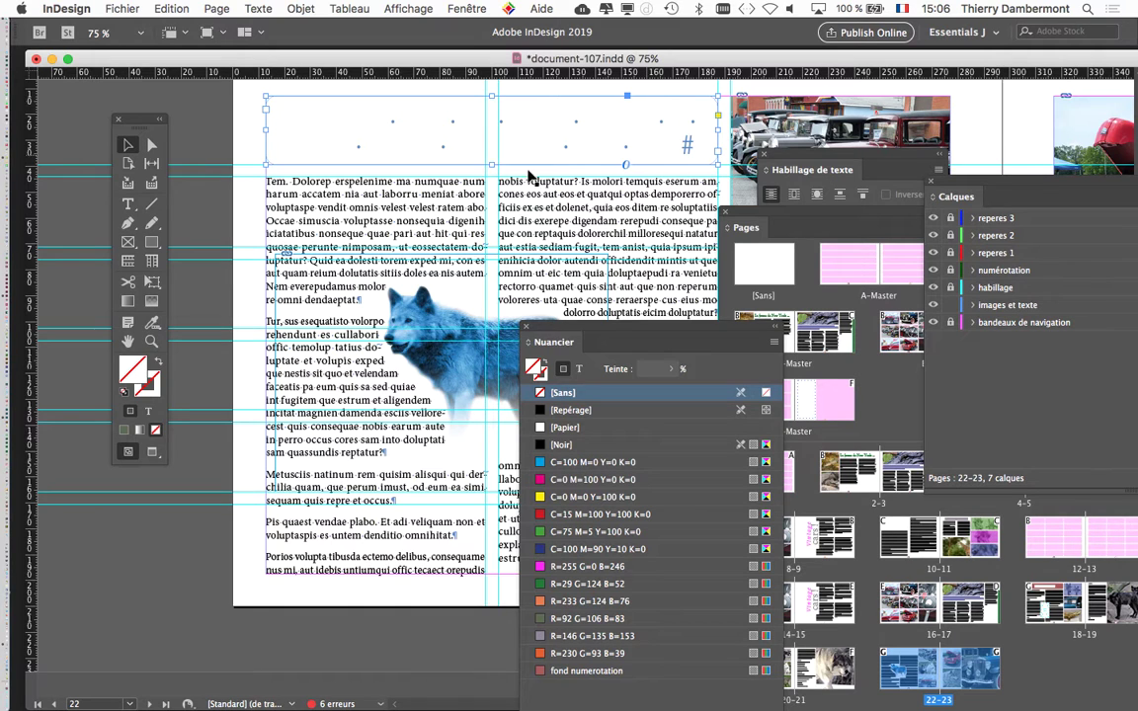
drag(144, 124, 127, 99)
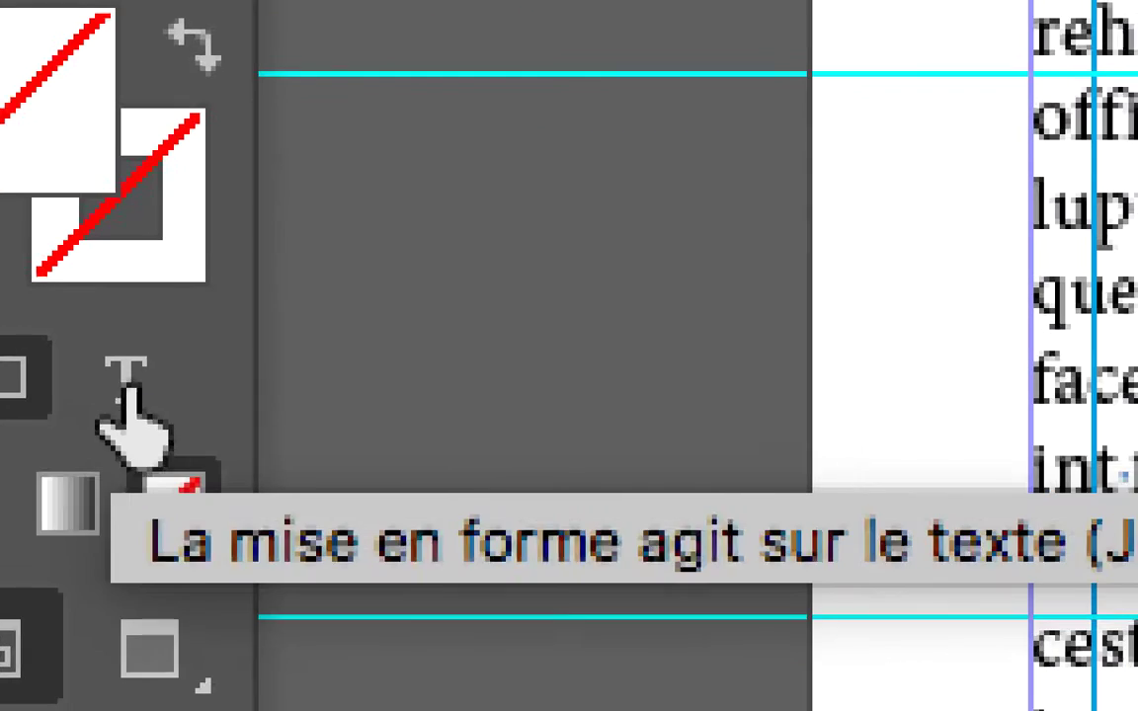
click(120, 381)
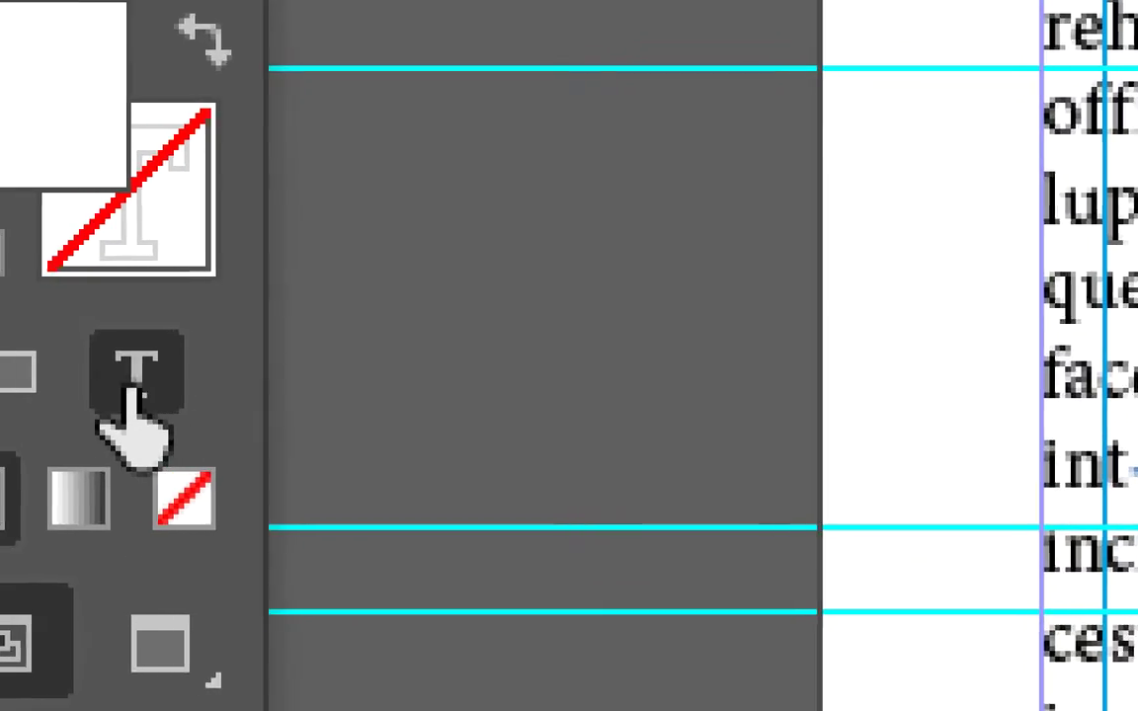
click(126, 395)
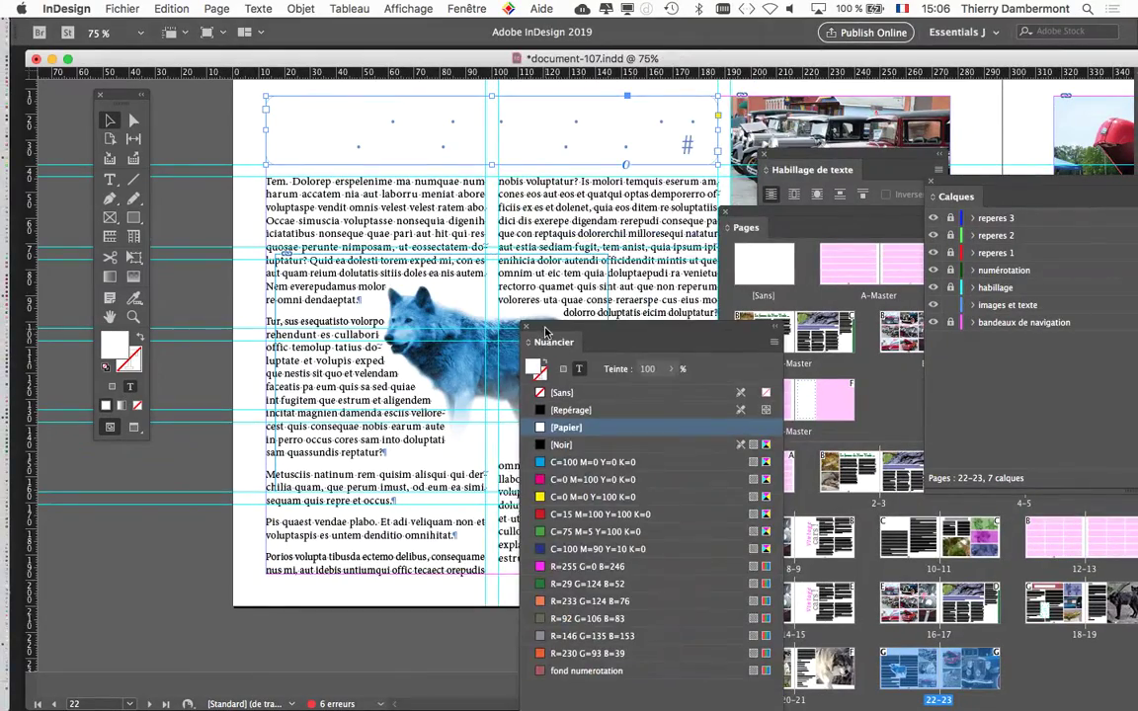
Step: Try cyan, magenta and yellow on the headline, then apply [Noir] at a 70% tint
drag(532, 342, 518, 104)
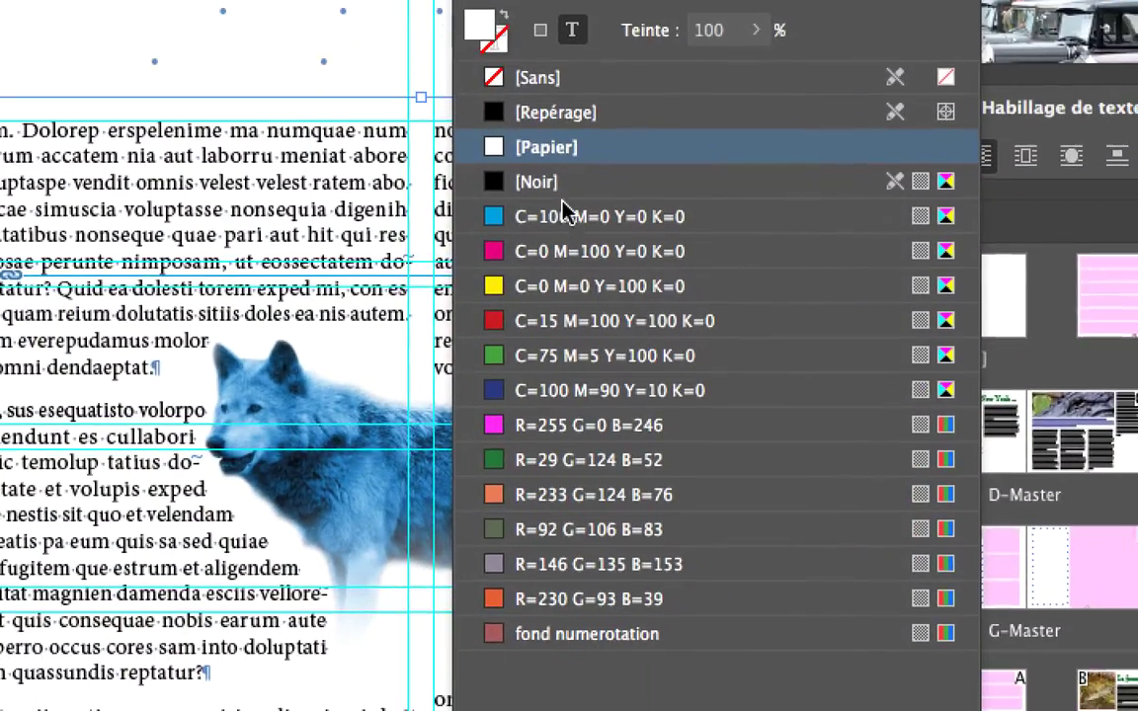
click(578, 275)
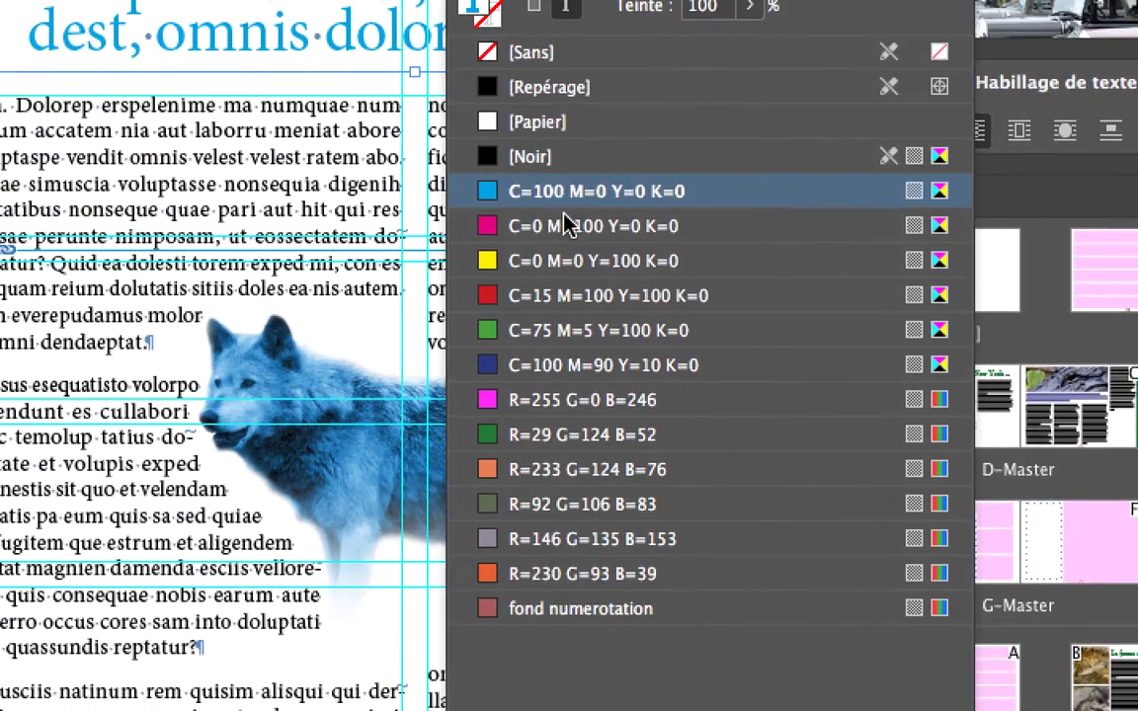
click(553, 273)
click(553, 308)
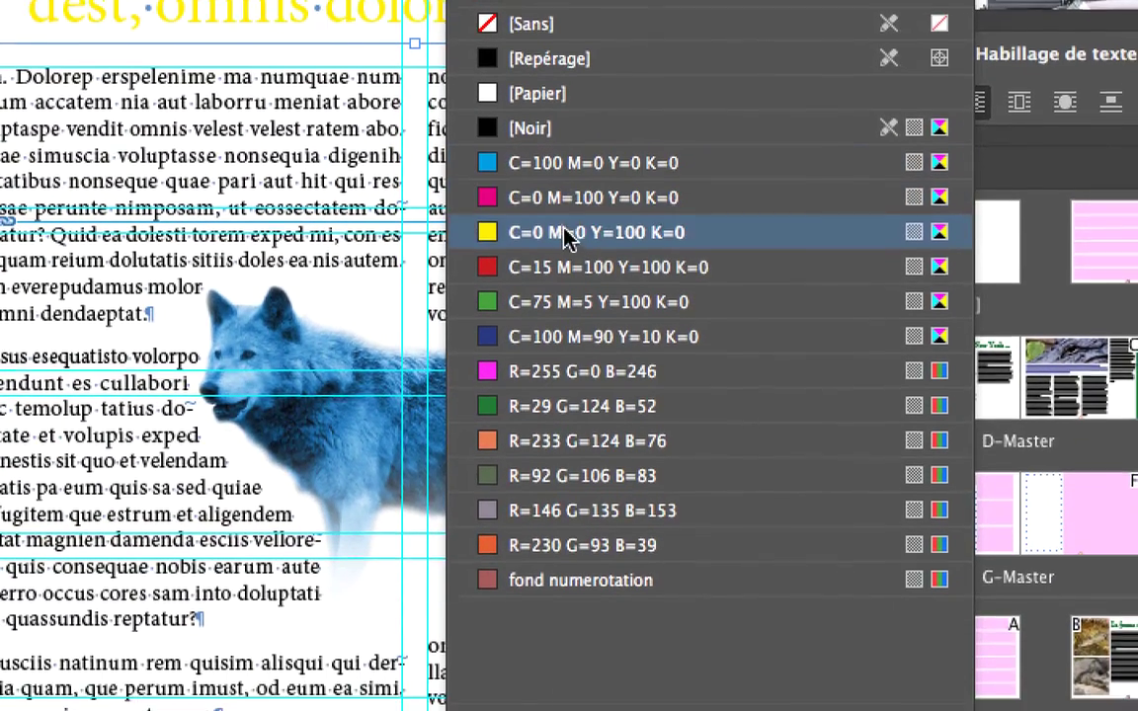
click(559, 198)
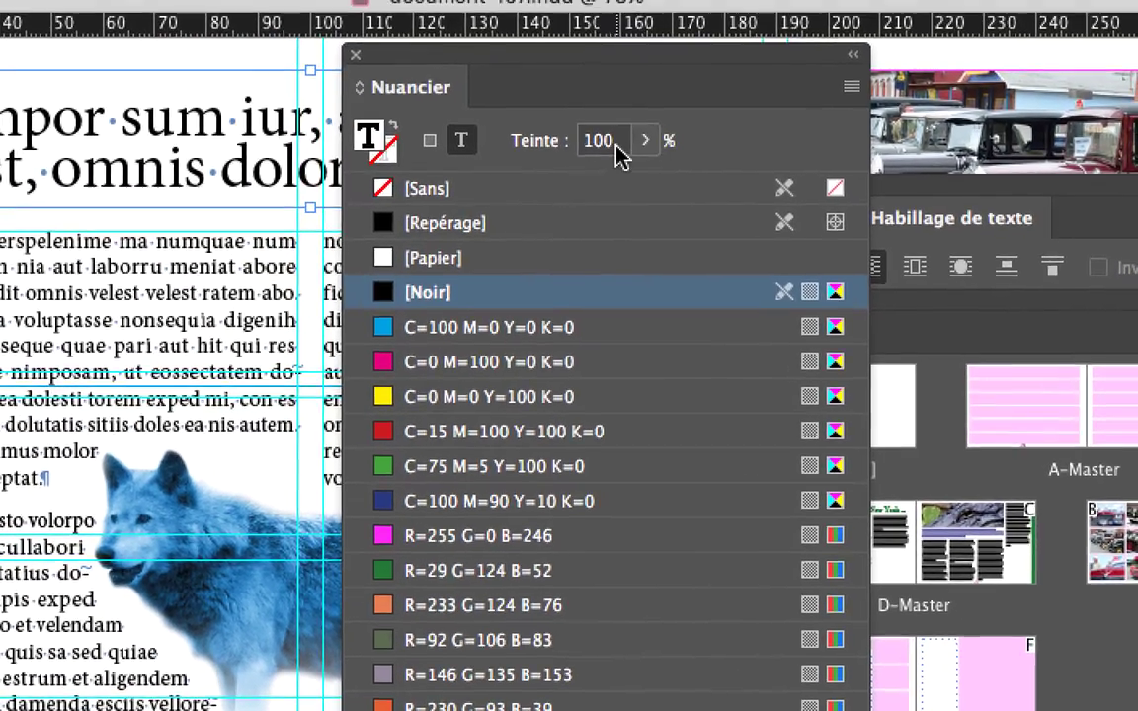
double_click(605, 139)
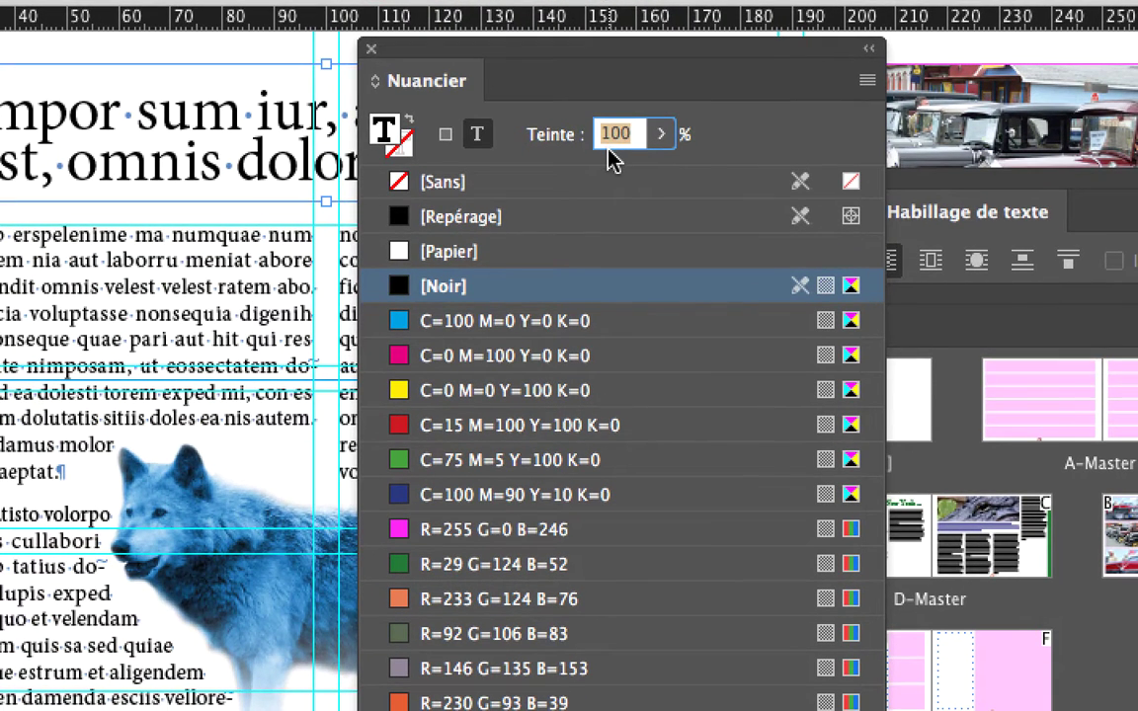
text(70)
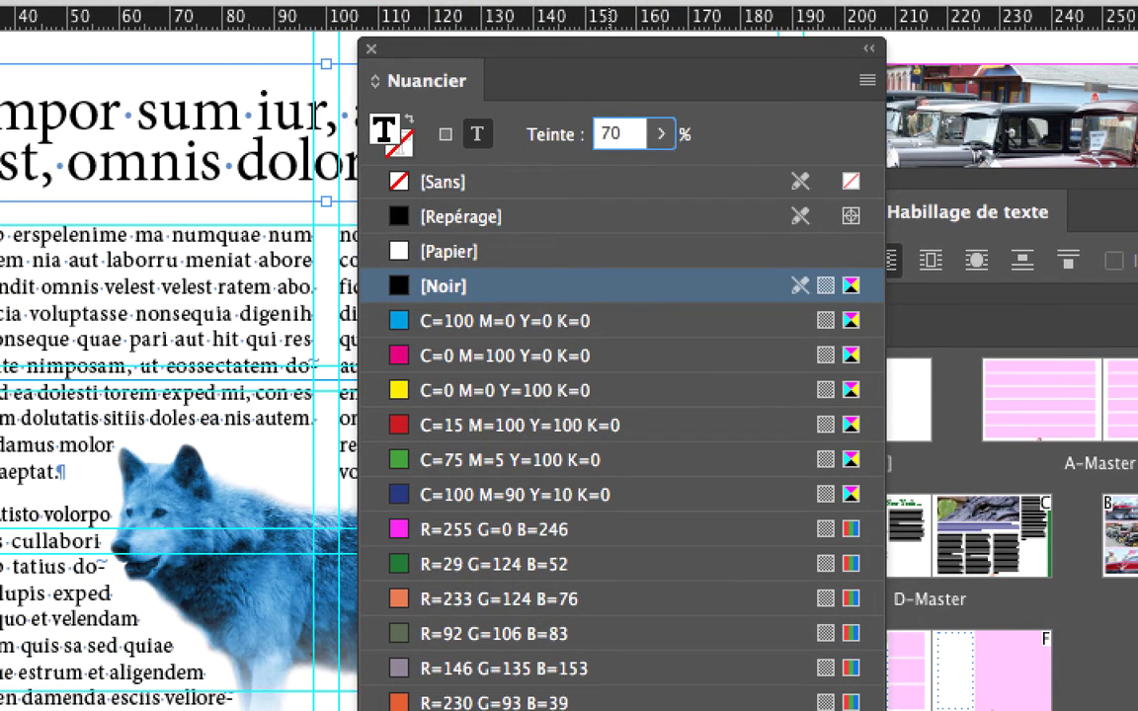
key(Return)
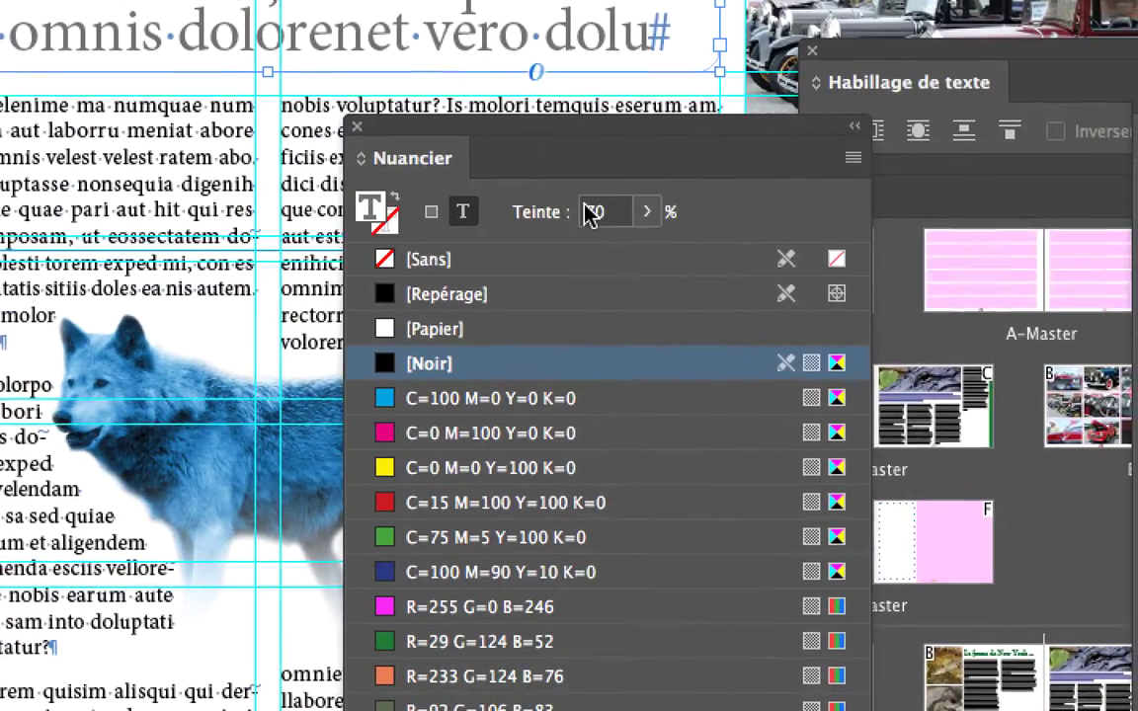
Step: Move the Swatches panel off the page and view page 22 in Preview mode
double_click(593, 213)
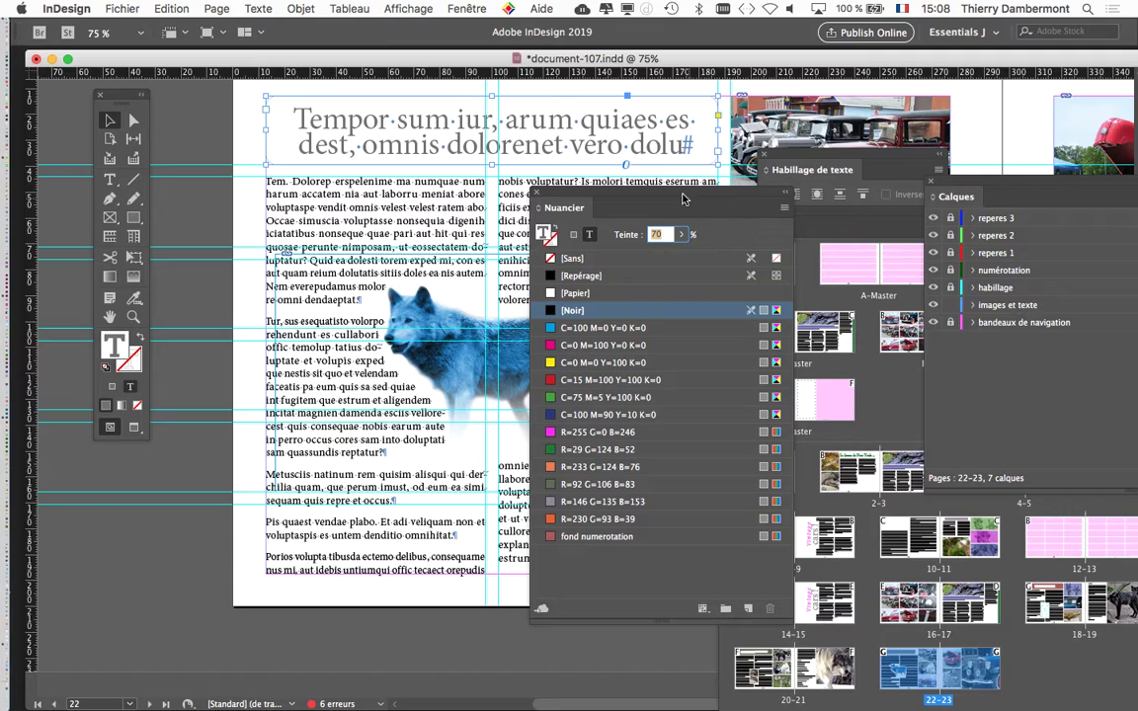
mouse_move(721, 203)
mouse_down()
mouse_move(781, 174)
mouse_move(237, 494)
mouse_move(261, 412)
mouse_move(859, 75)
mouse_up()
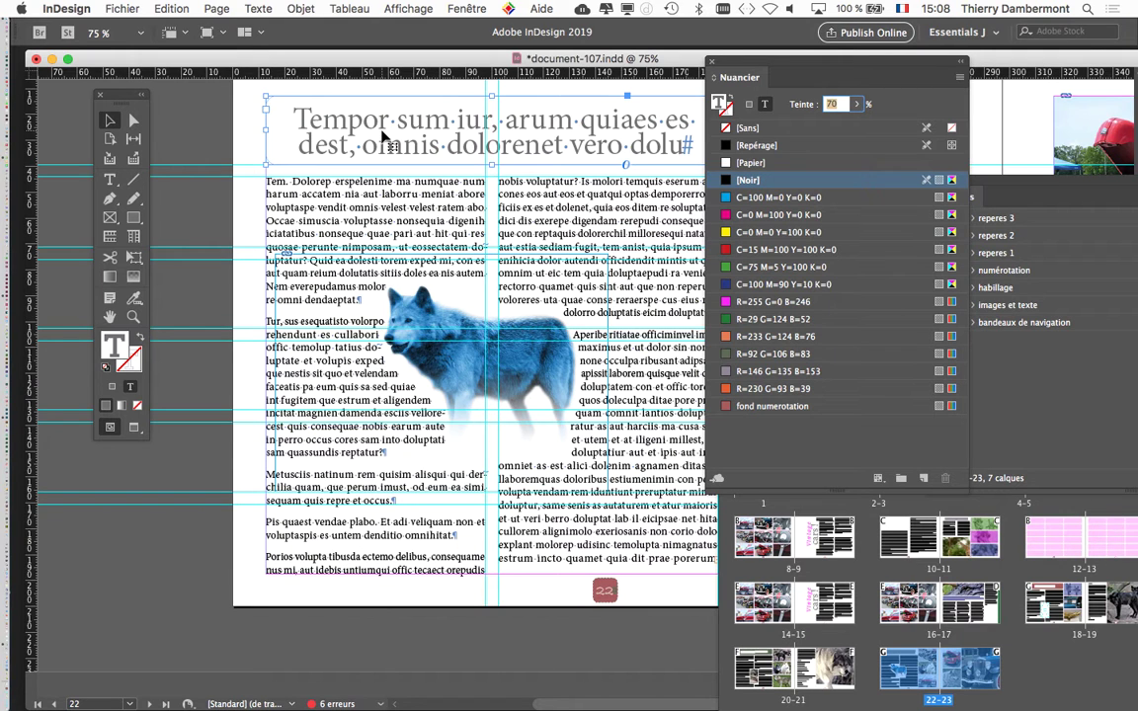
drag(732, 67, 829, 95)
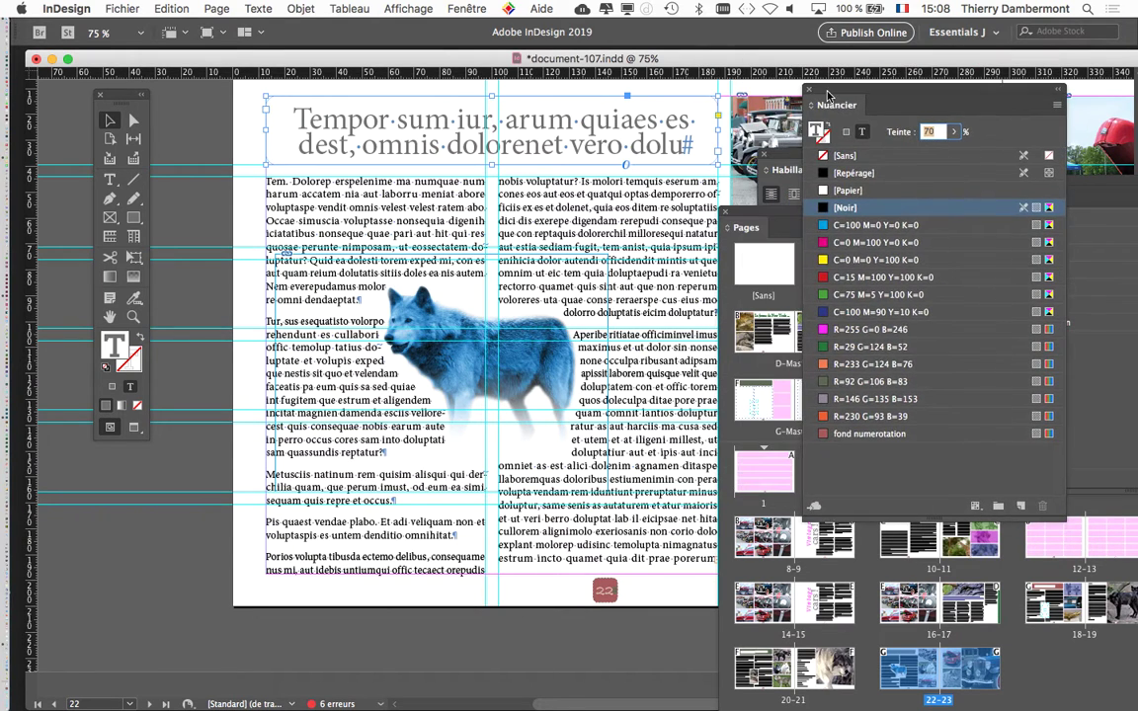
click(136, 428)
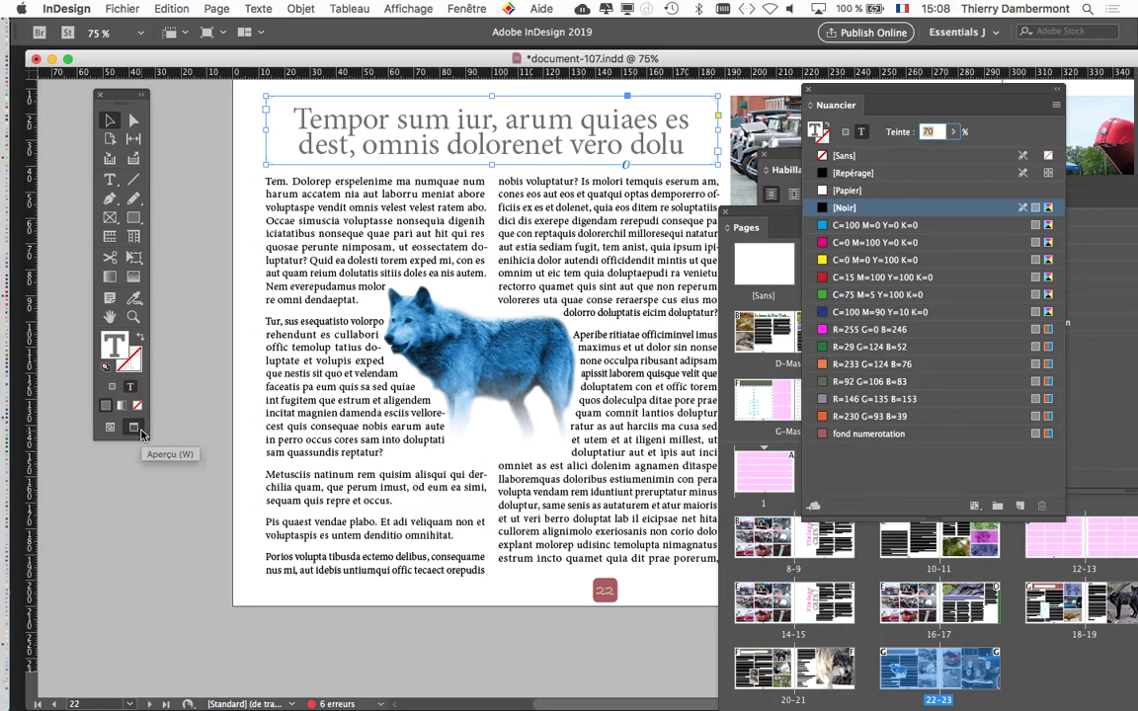
click(158, 509)
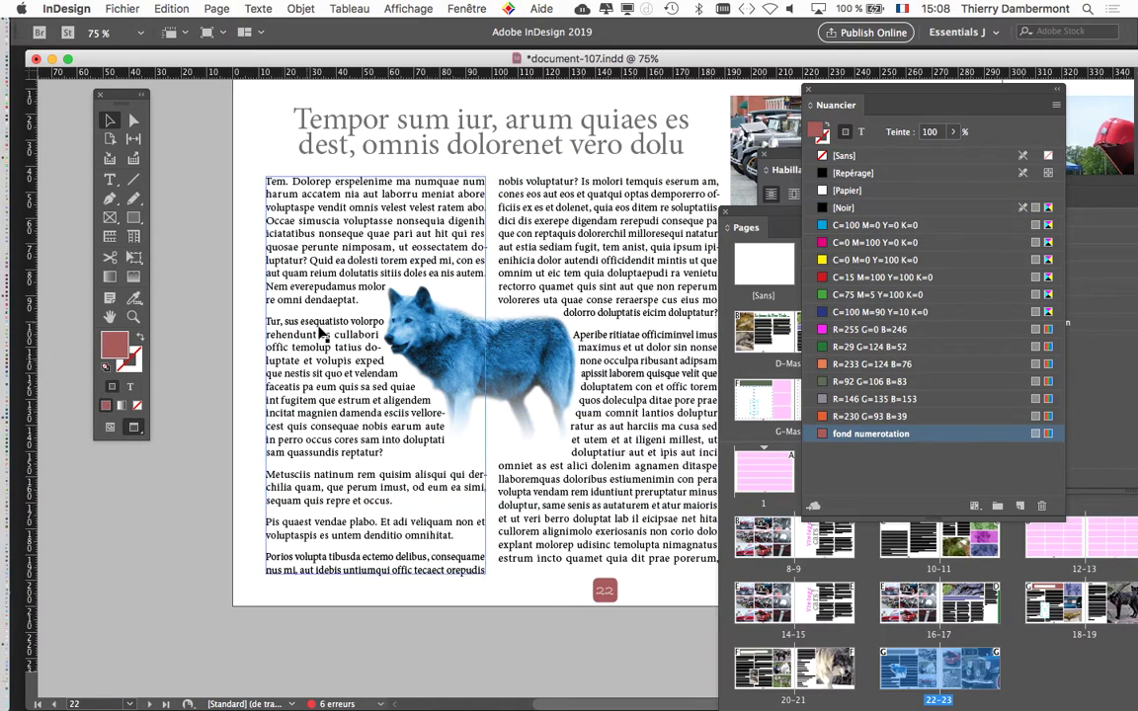
scroll(277, 314, right, 3)
scroll(276, 314, up, 2)
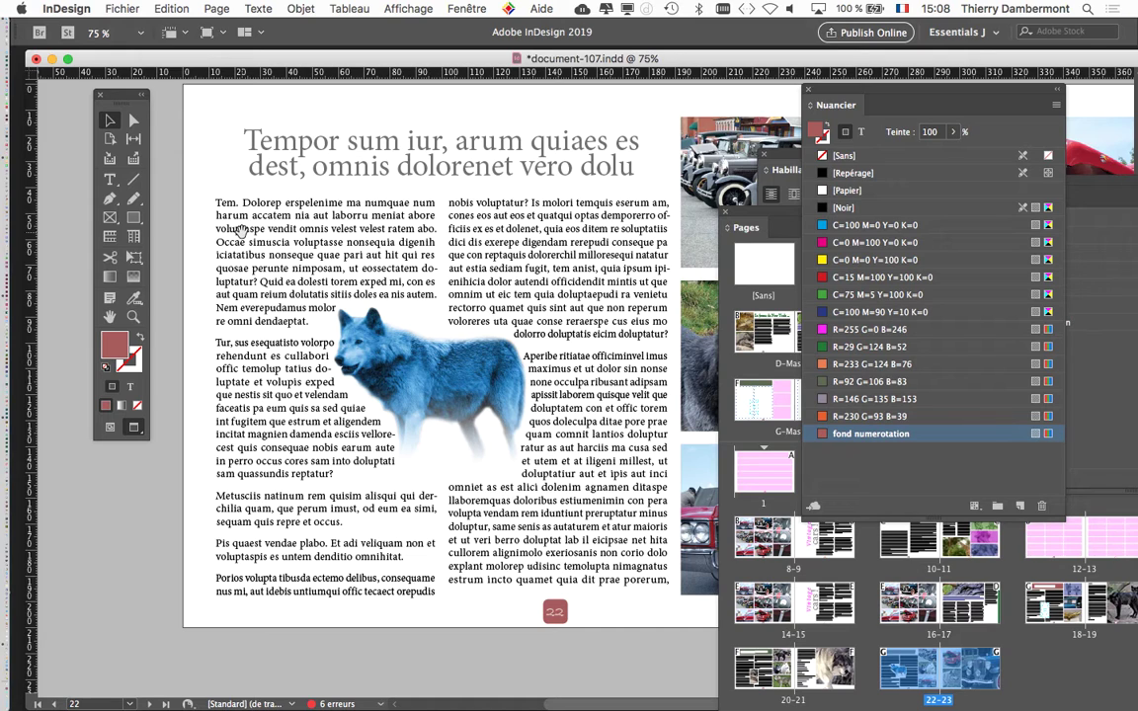
click(262, 164)
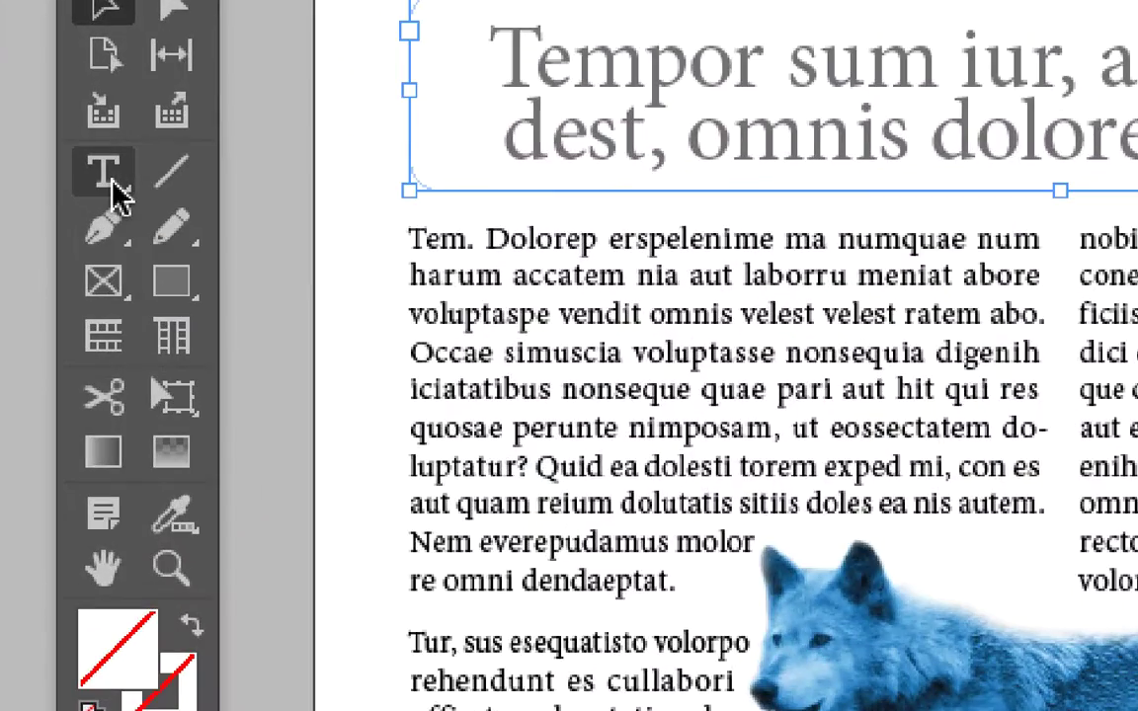
Step: Return to Normal view with the cursor in the headline and show the Contrôle bar
click(112, 193)
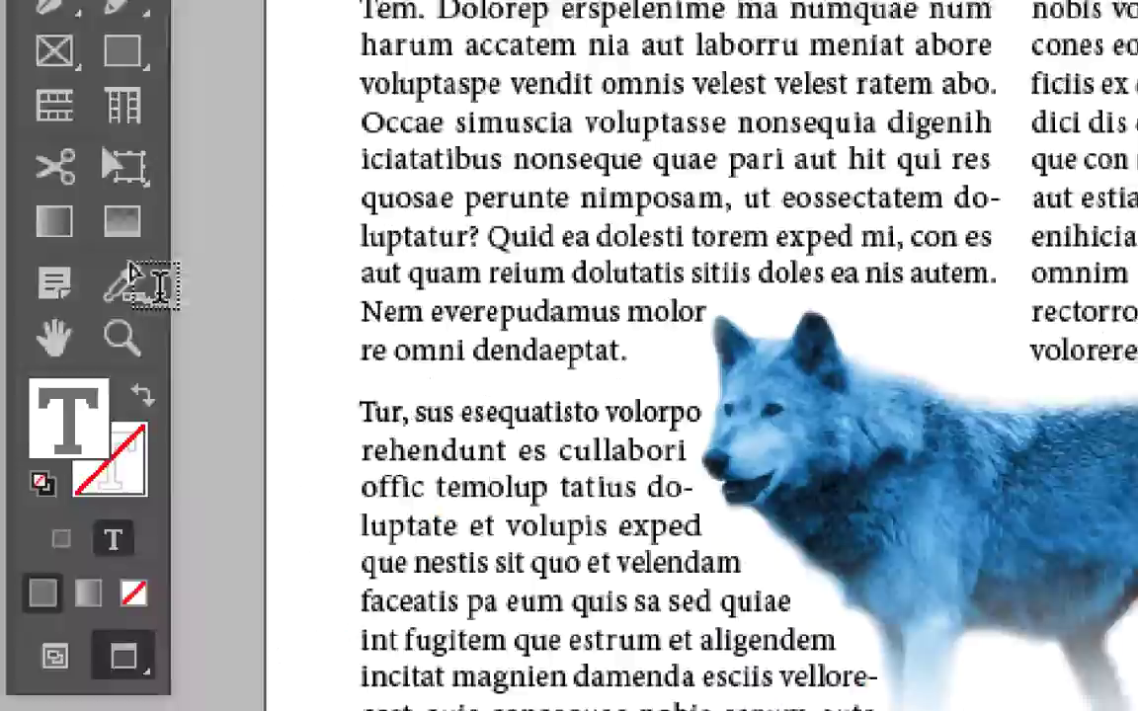
click(54, 658)
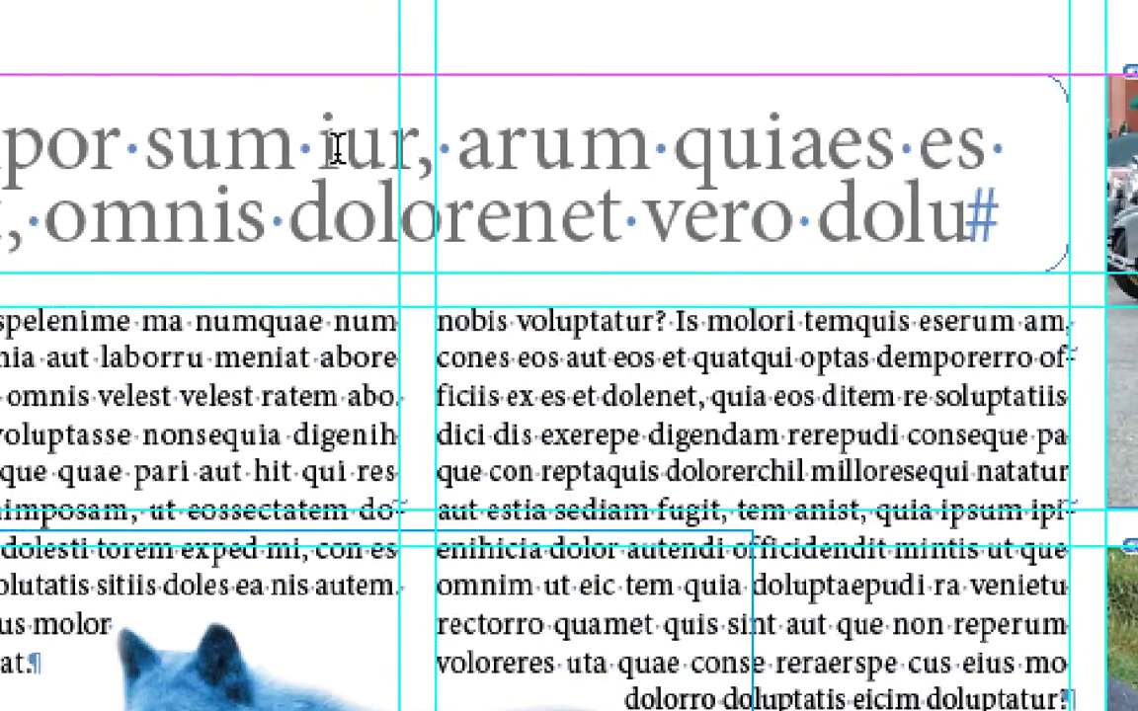
click(334, 148)
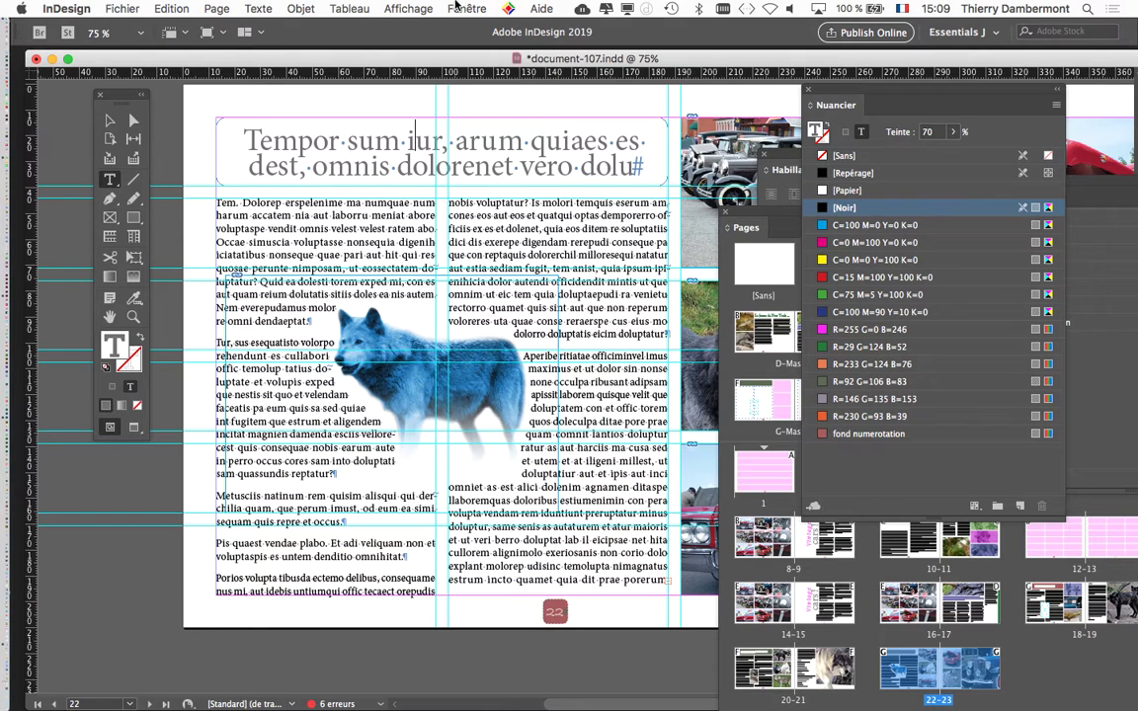
click(458, 8)
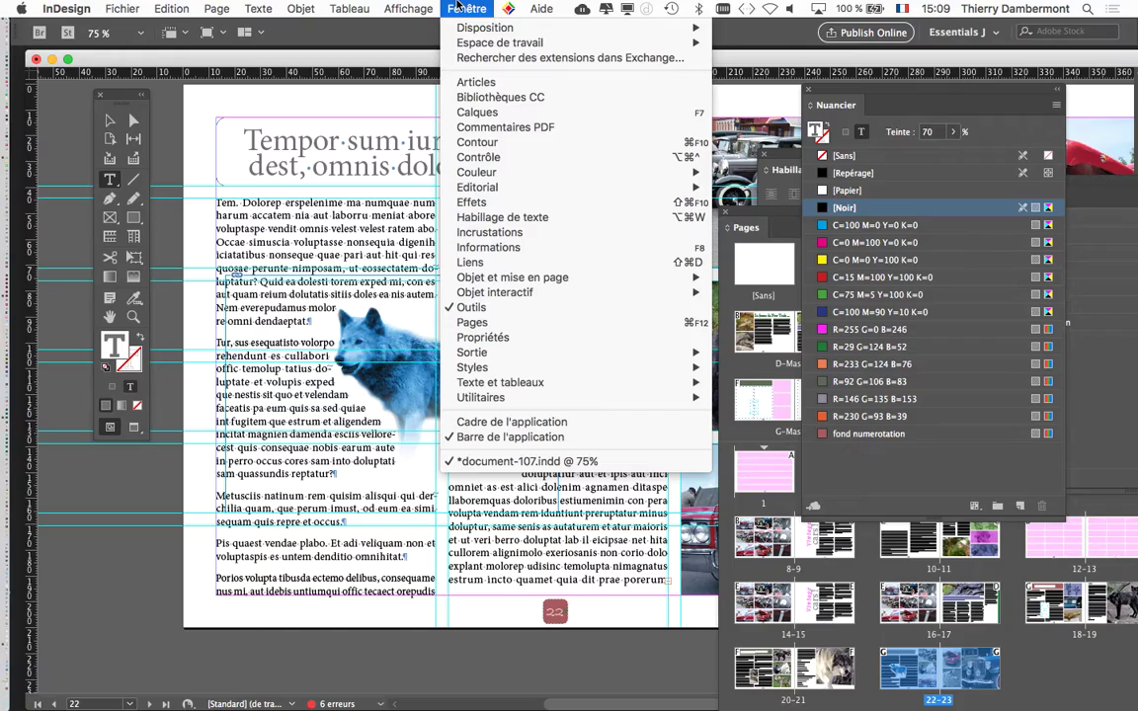
click(478, 157)
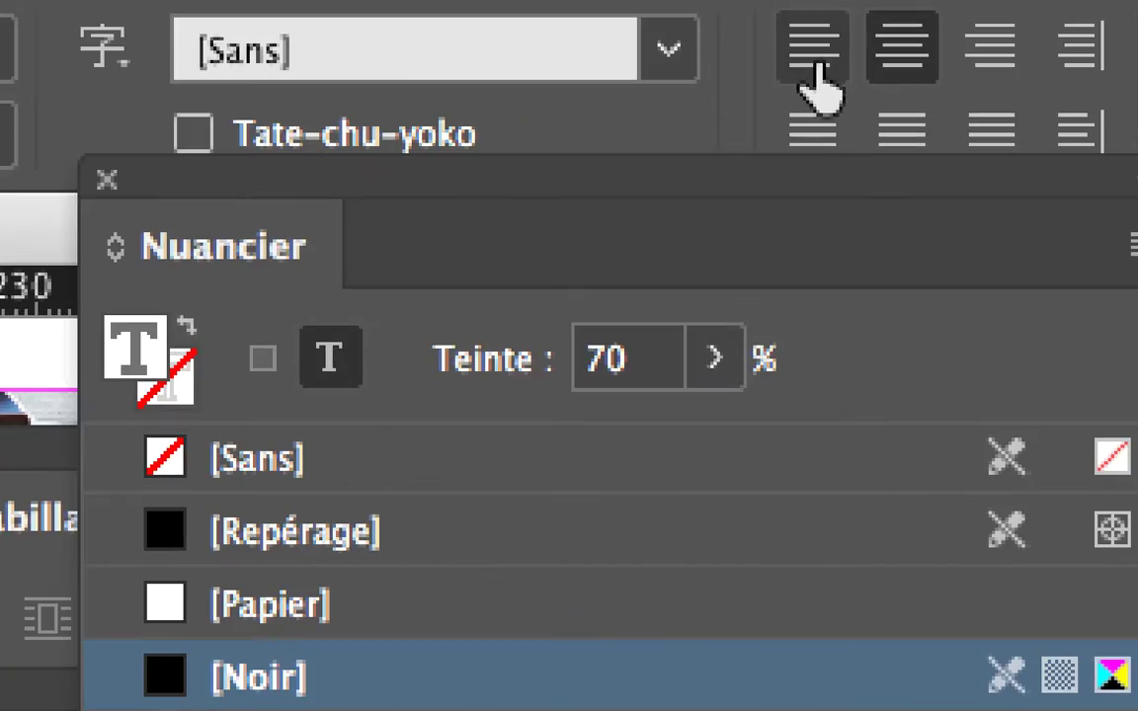
Step: Left-align the headline and select its text frame as a whole object
click(816, 81)
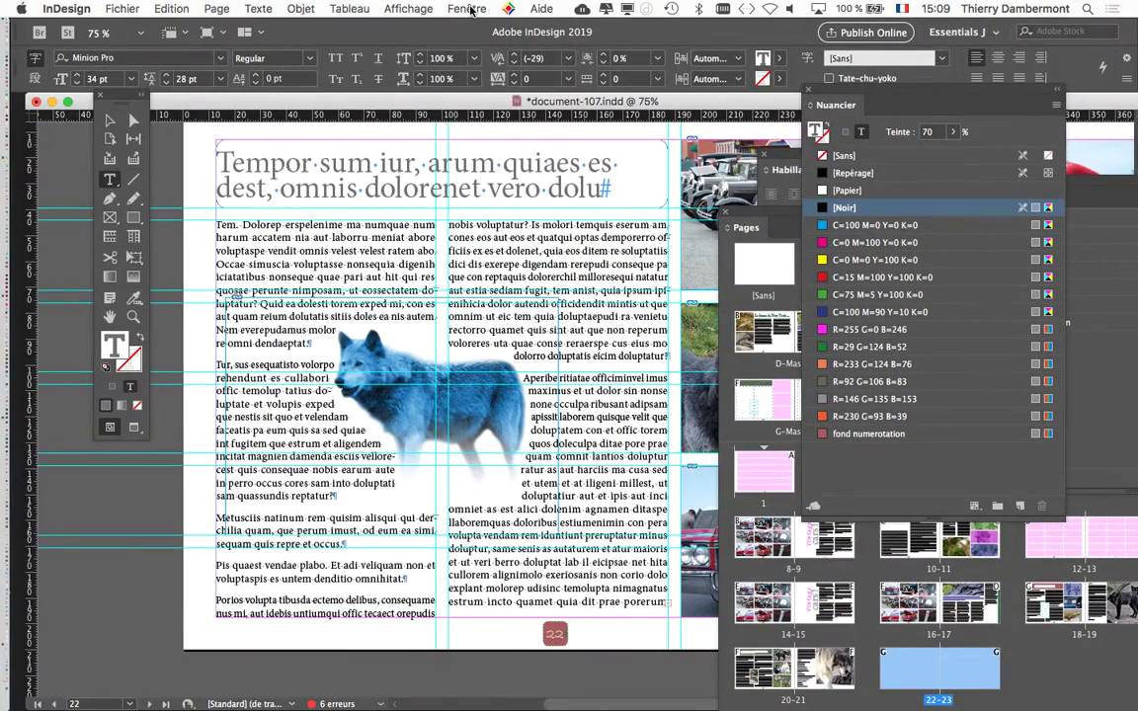
click(468, 9)
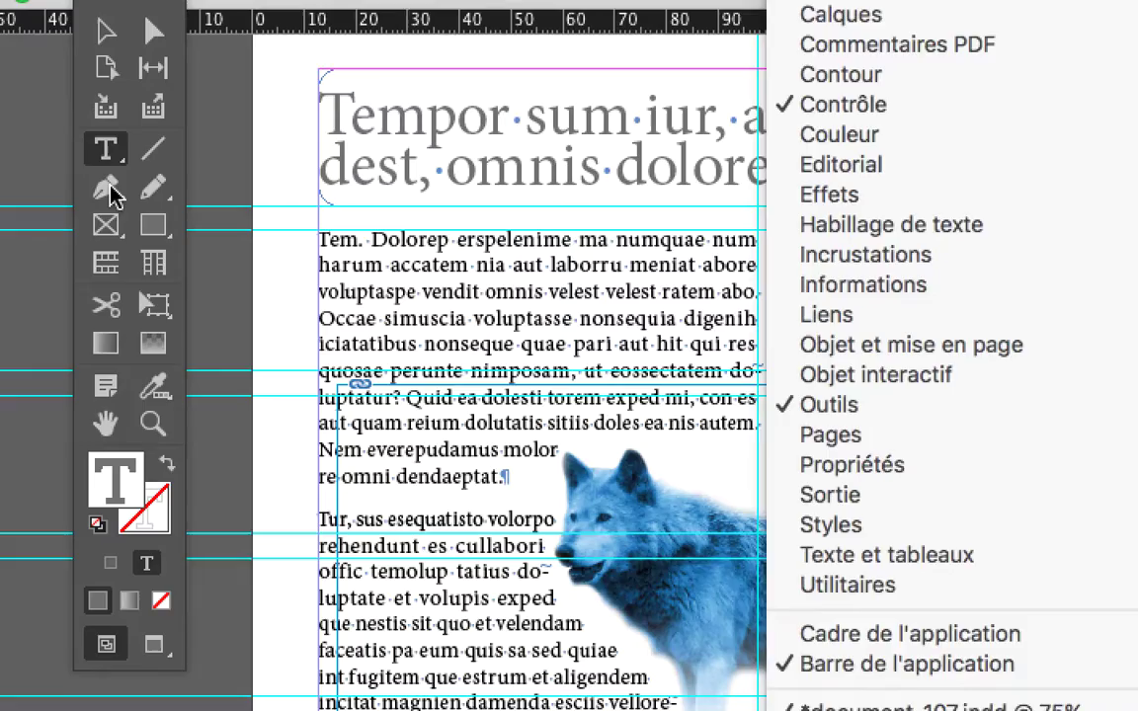
click(109, 191)
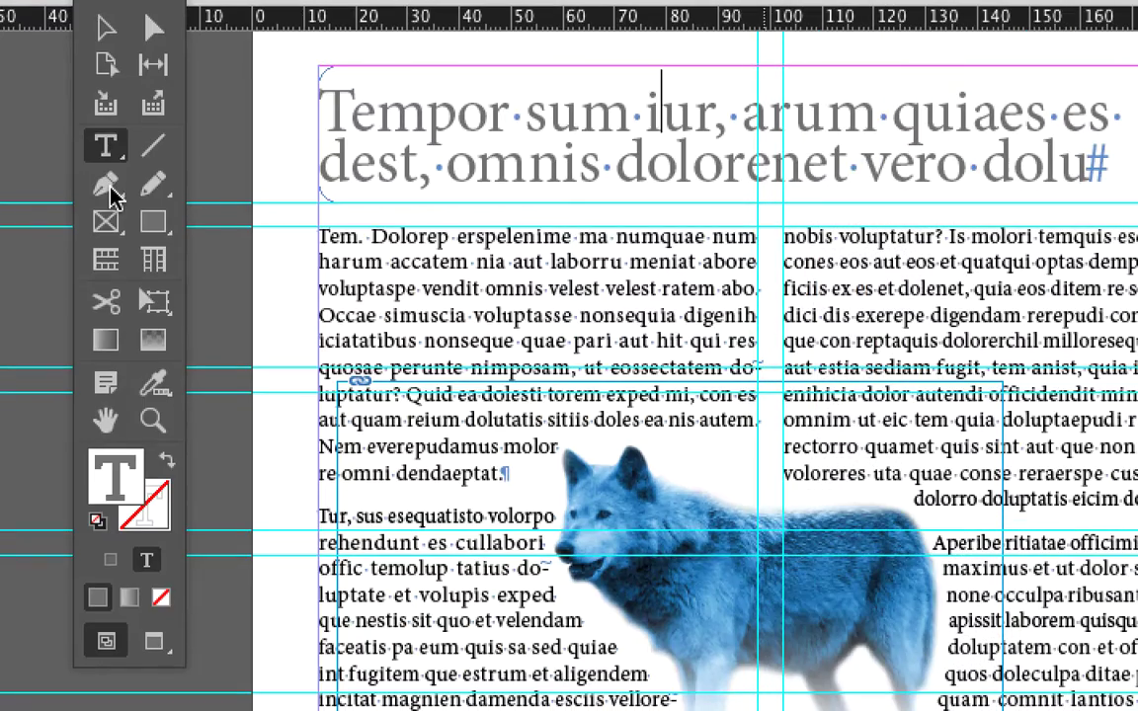
click(108, 191)
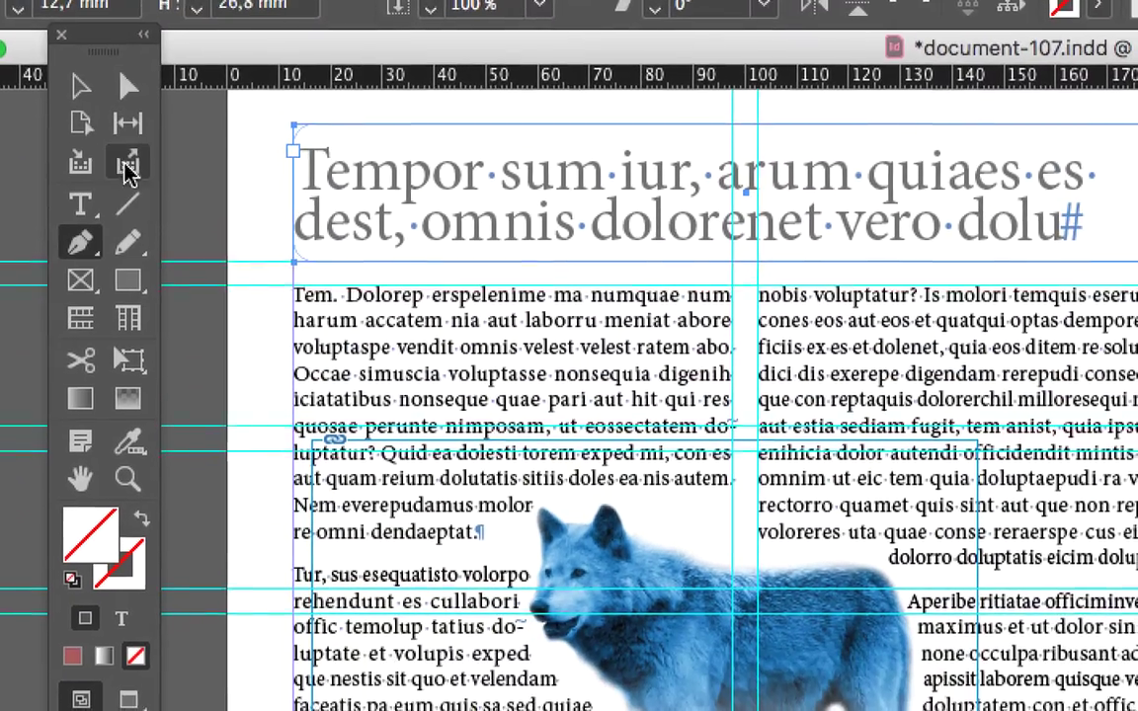
click(125, 186)
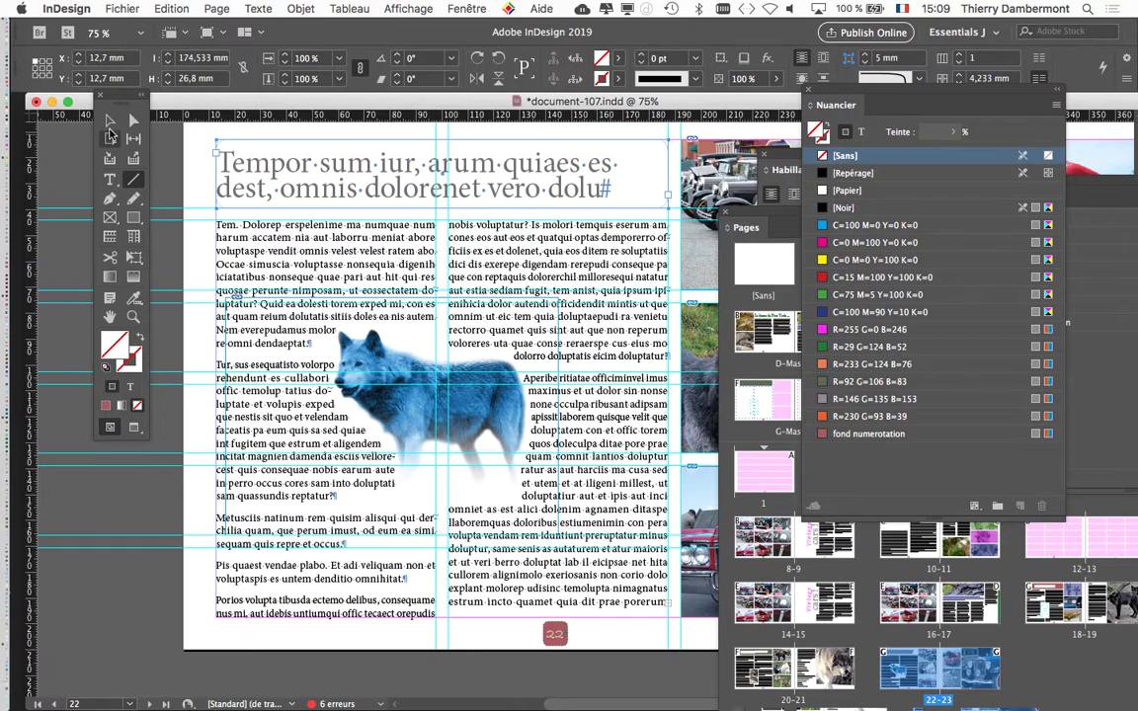
click(109, 121)
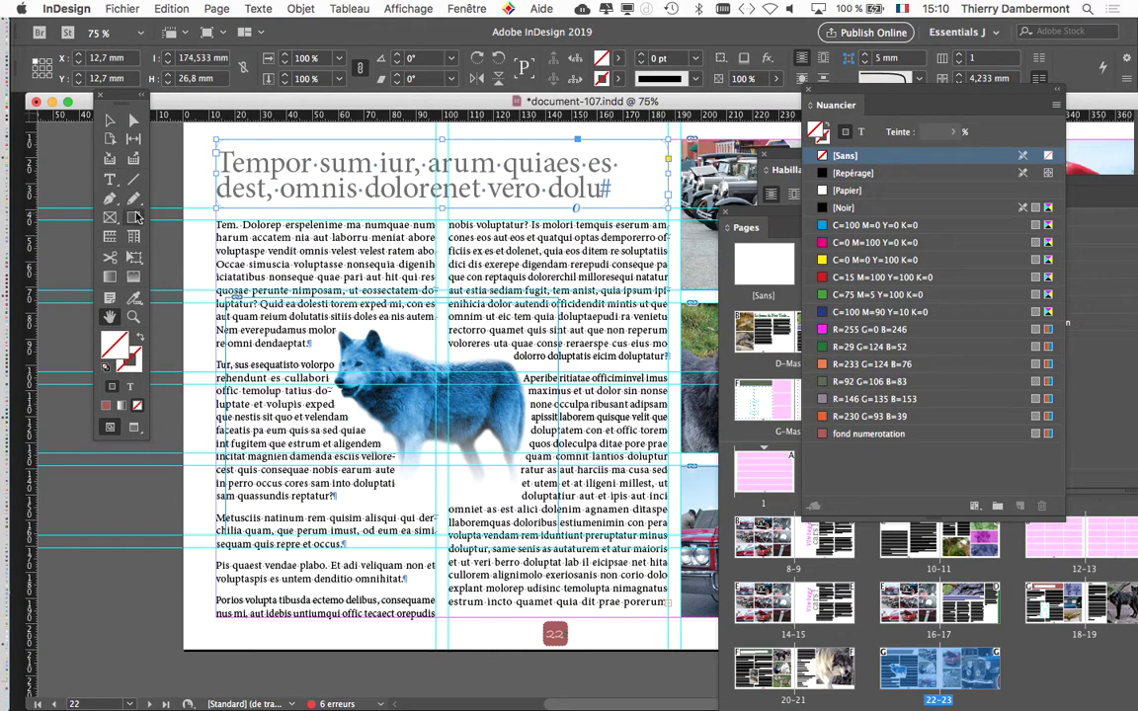
Step: Show the Contour panel confirming the headline frame's 0 pt [Sans] stroke
key(super+F10)
click(113, 183)
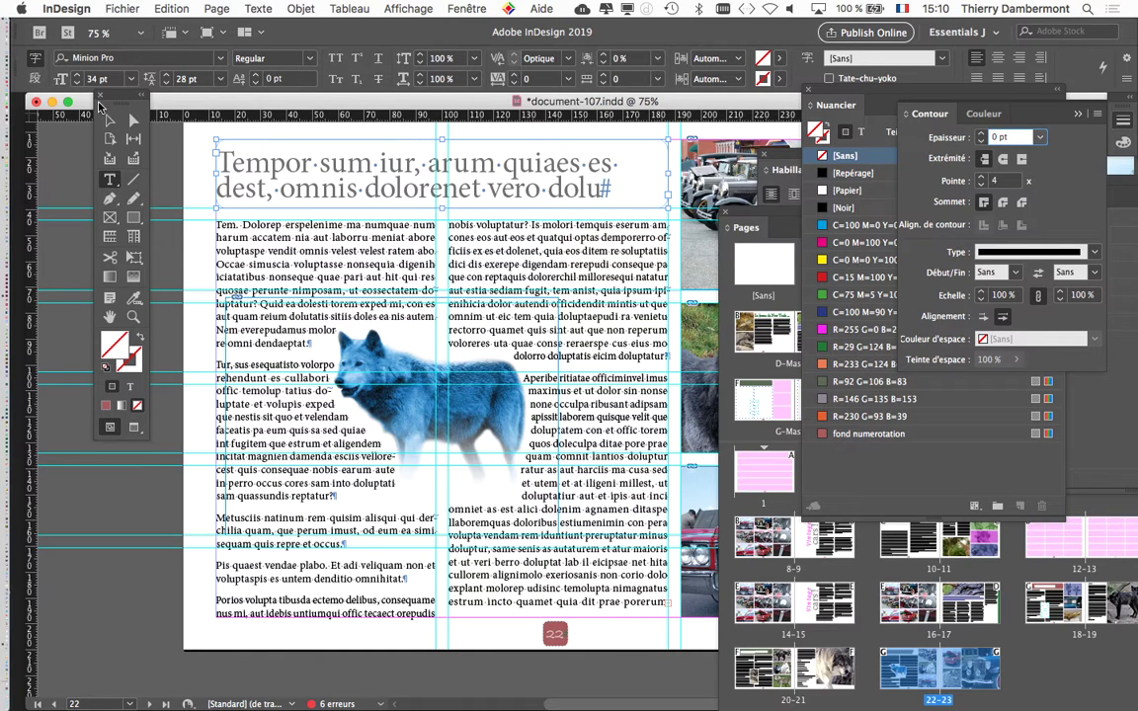
drag(120, 99, 85, 144)
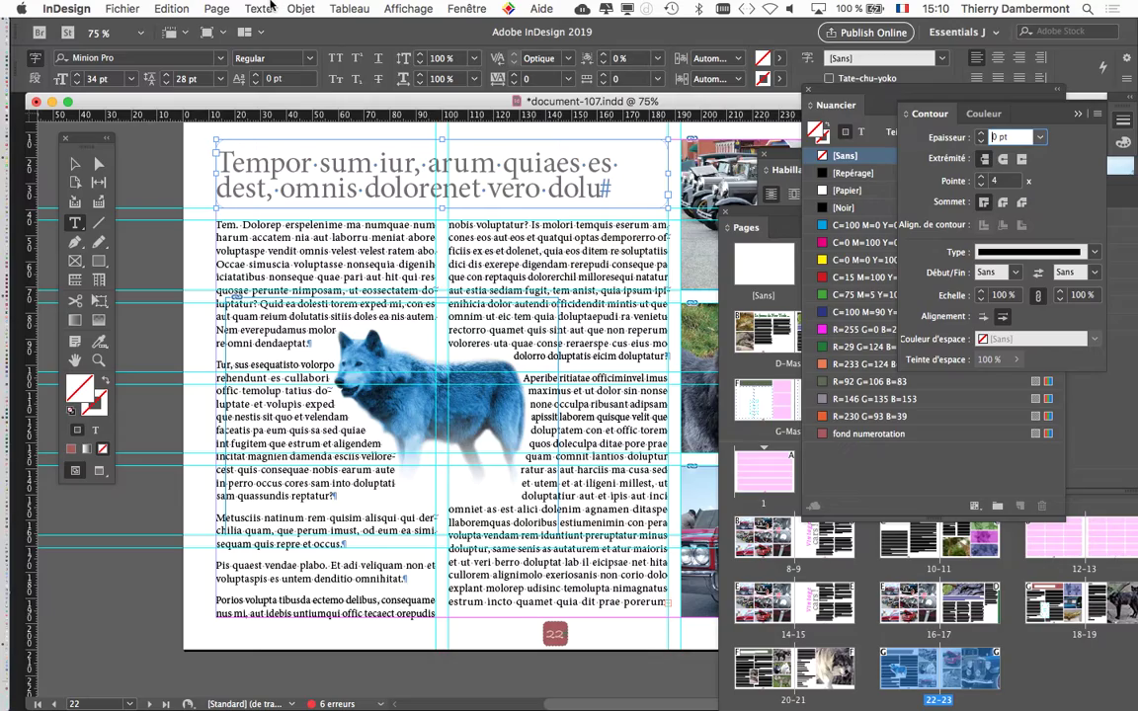
click(255, 8)
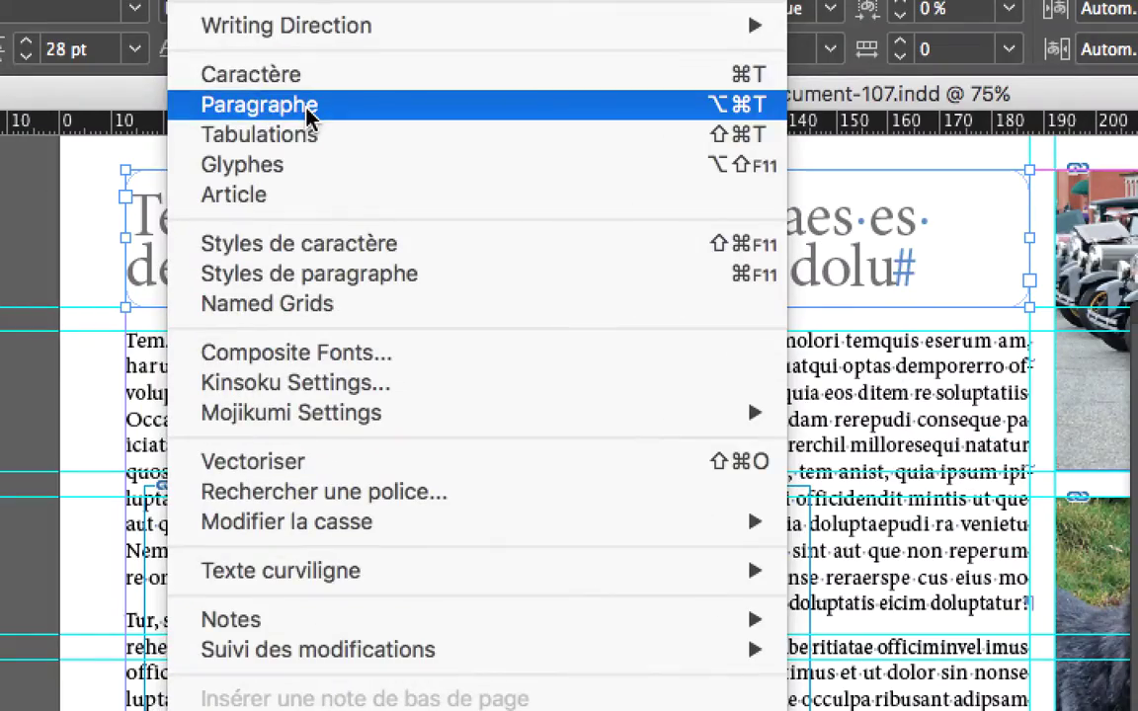
Step: Check the headline's left alignment and zero indents in Paragraphe, then preview page 22
click(309, 117)
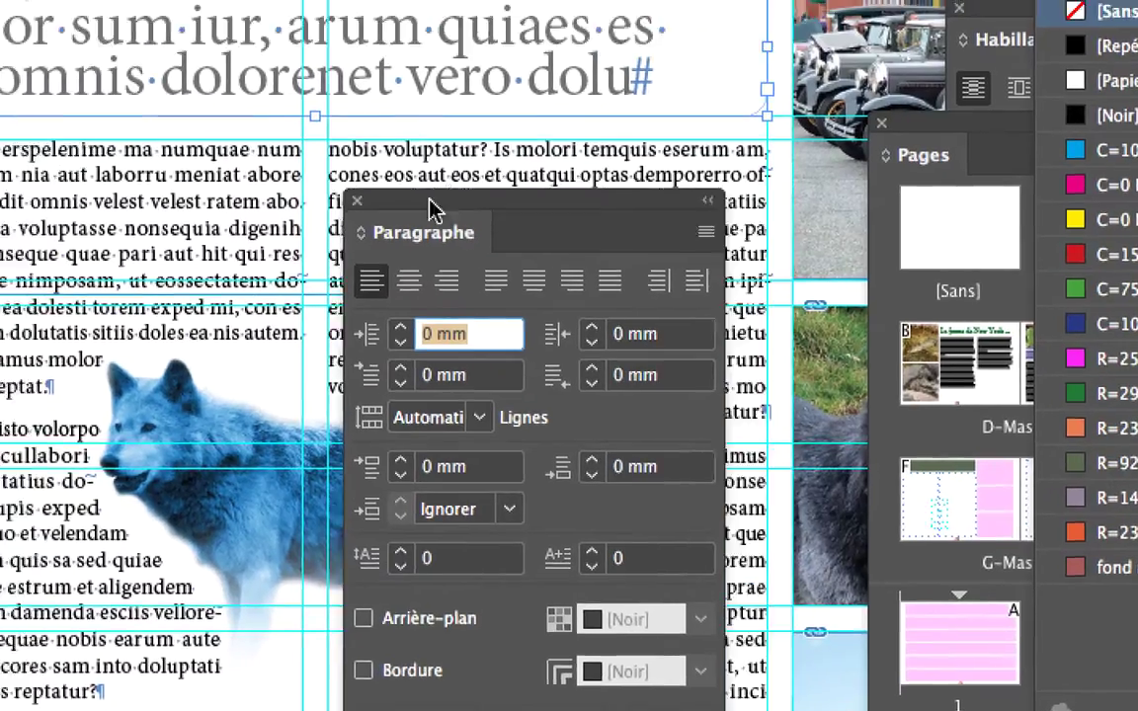
drag(432, 210, 330, 153)
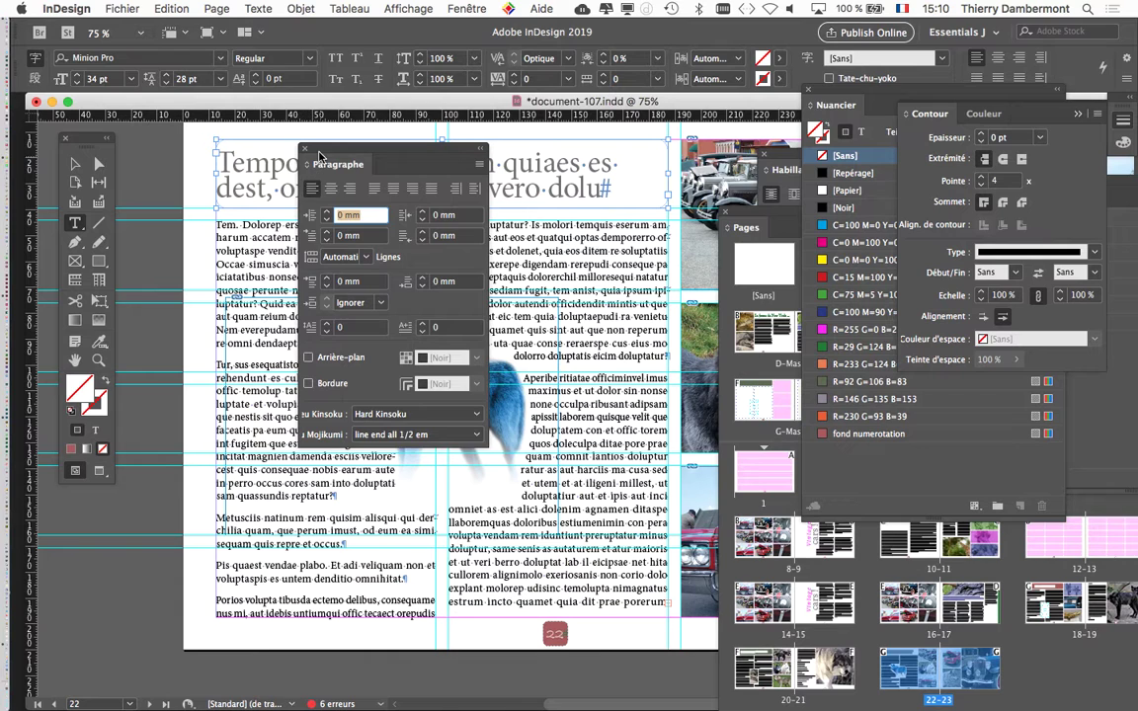
drag(320, 156, 166, 486)
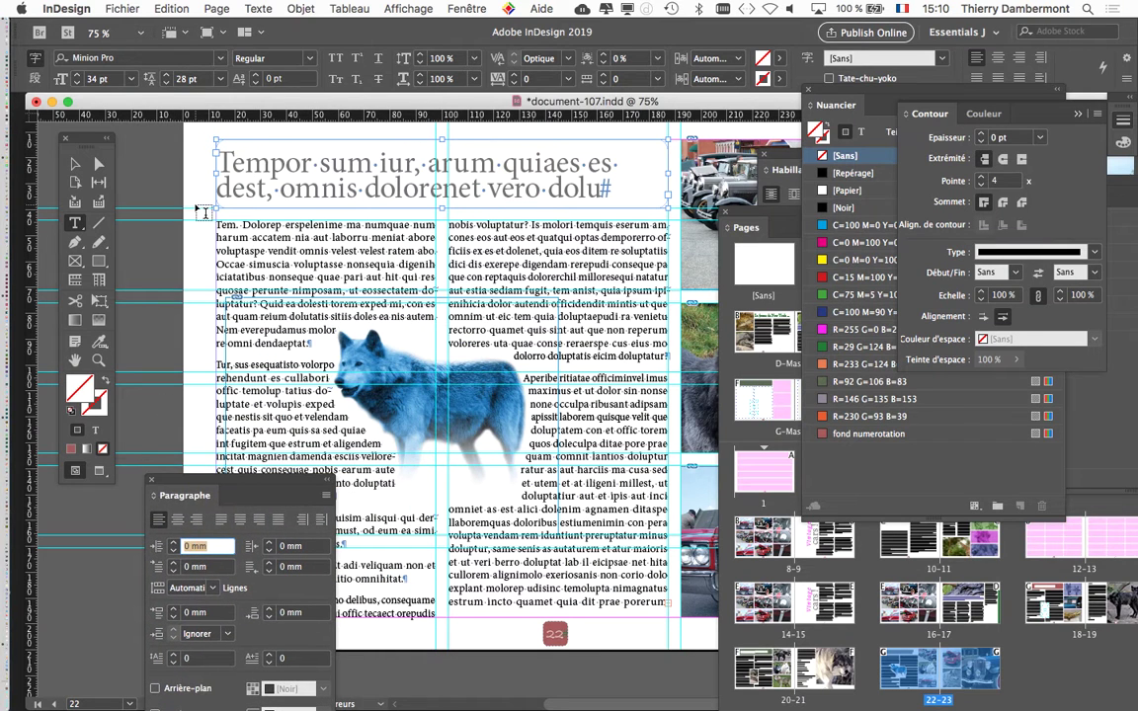
key(w)
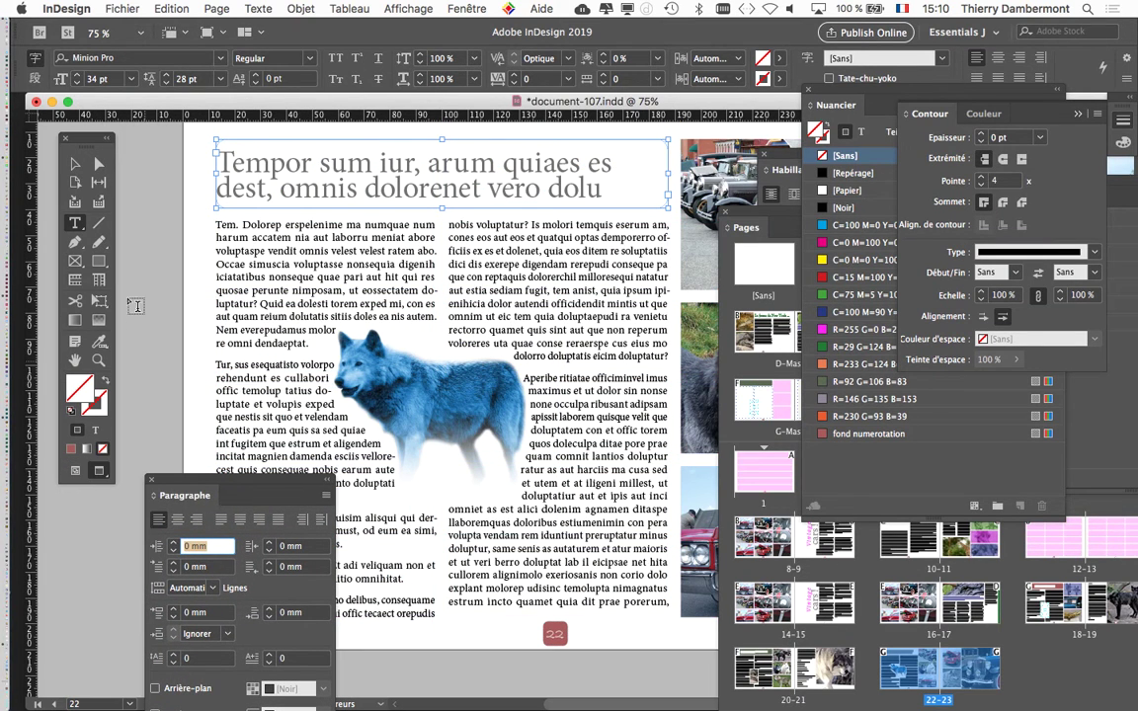
key(Escape)
click(117, 163)
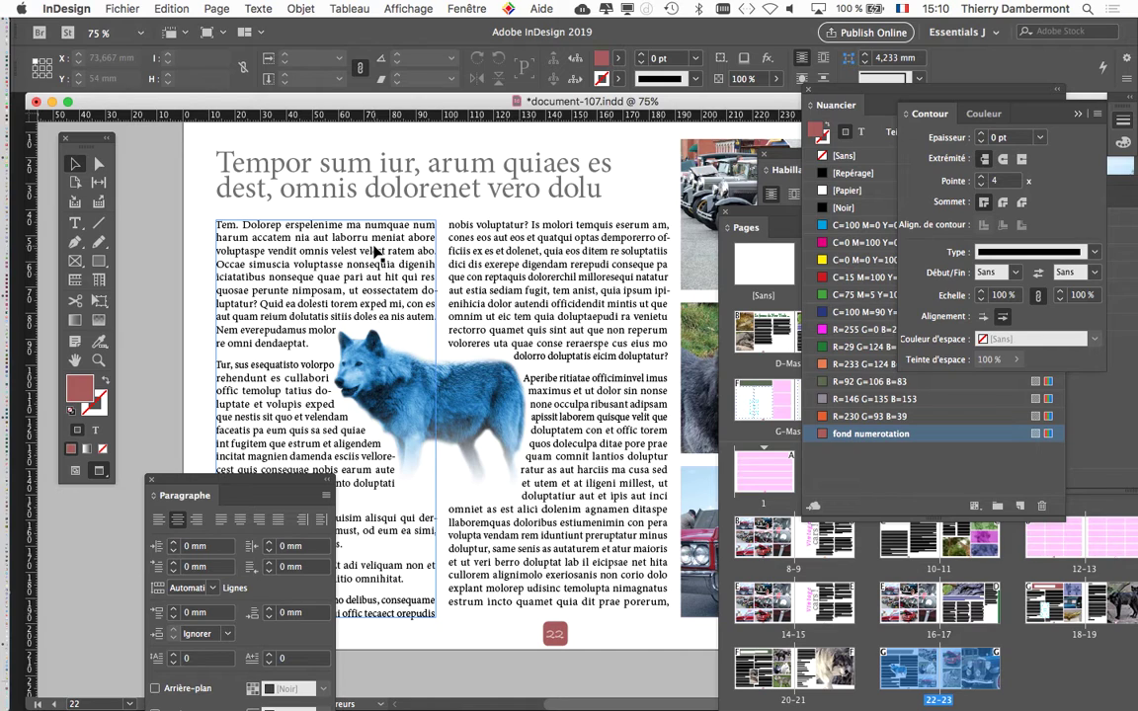
click(428, 171)
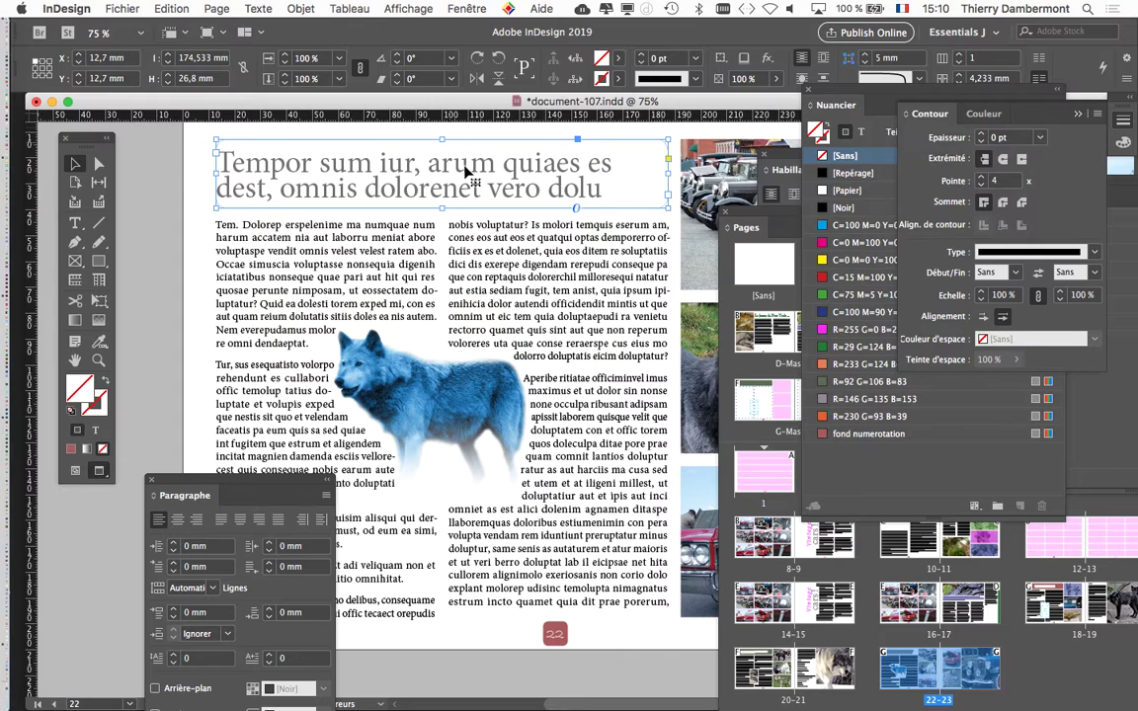
Step: Save the wolf spread as document-108.indd
click(122, 8)
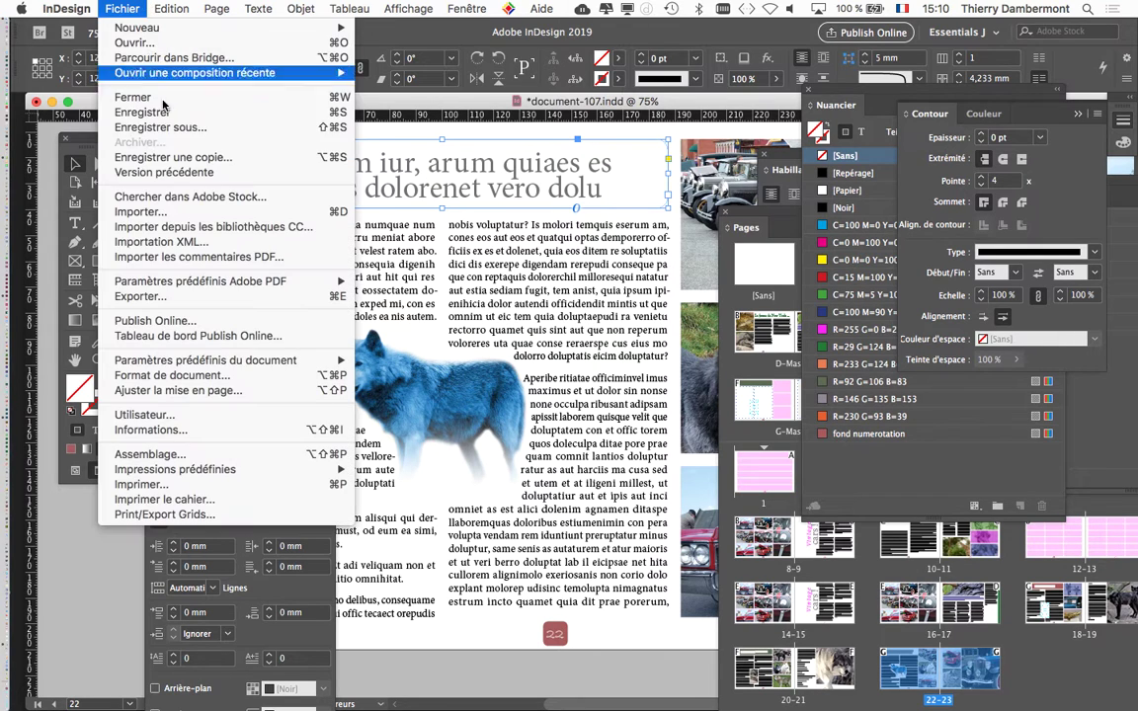
click(158, 117)
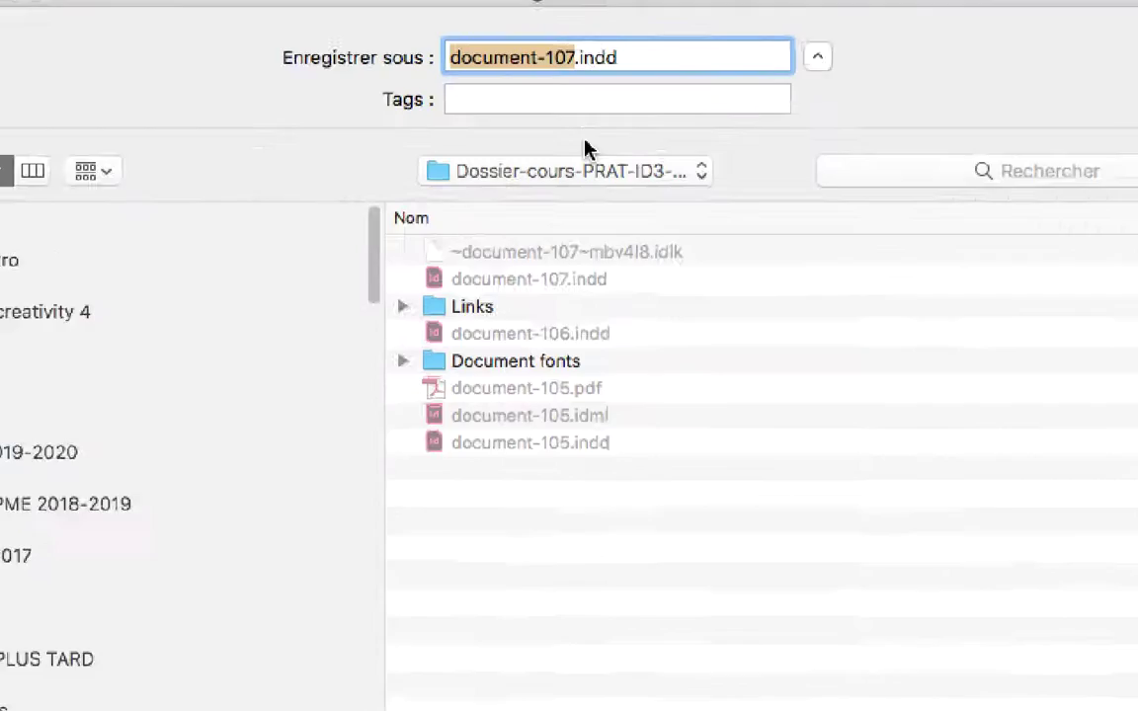
click(581, 109)
key(BackSpace)
text(8)
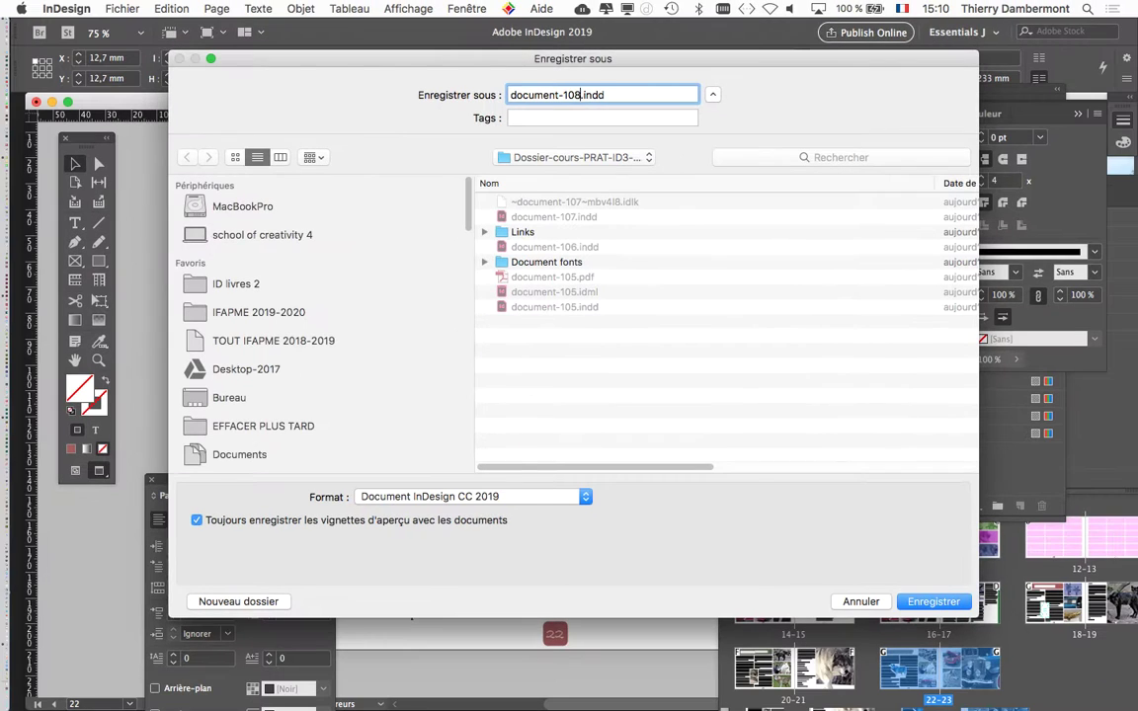
key(Return)
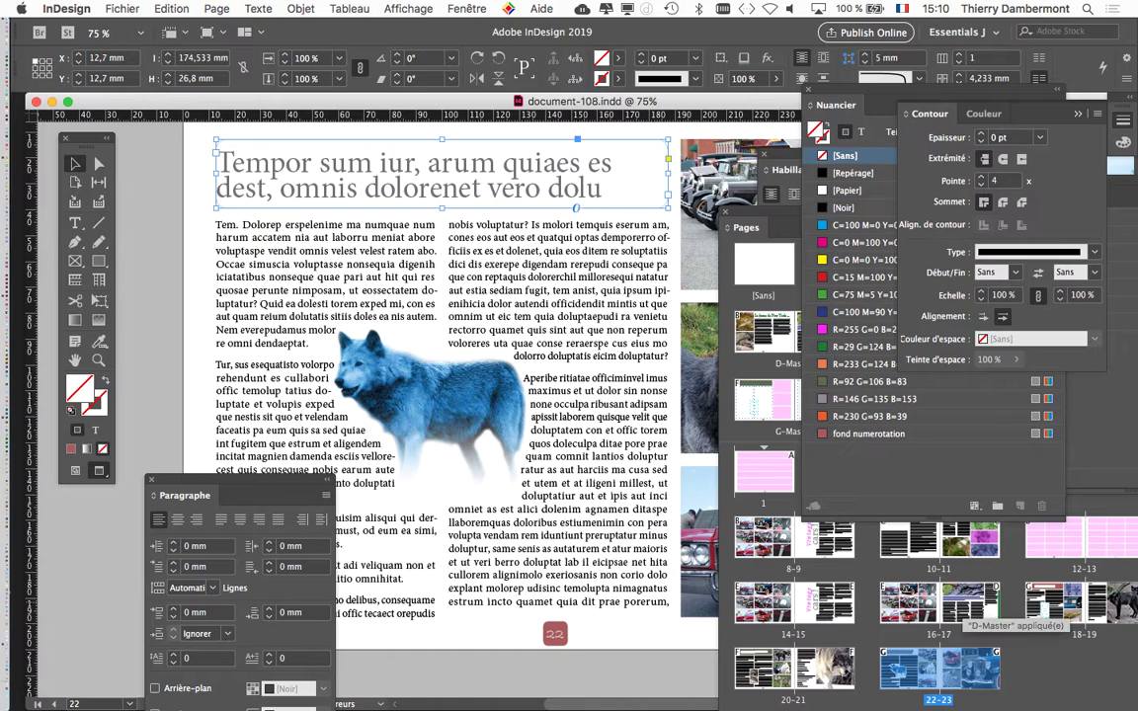
Step: Reopen Save As, cancel it without saving, and deselect the headline frame
click(122, 9)
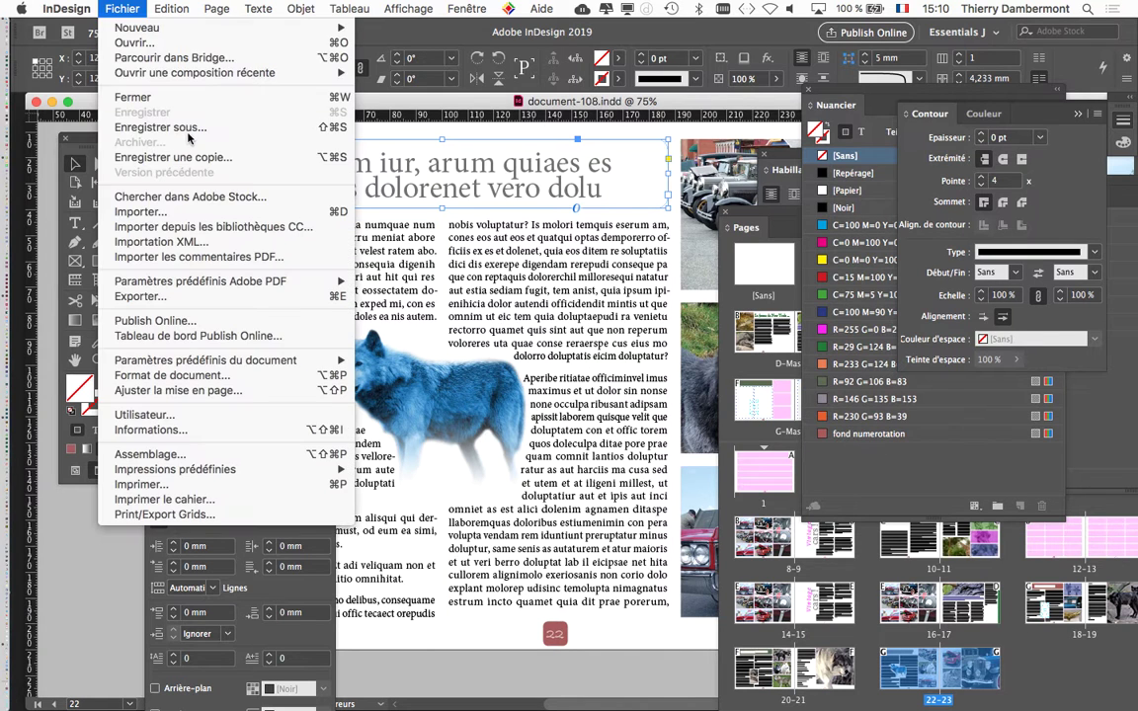
click(173, 128)
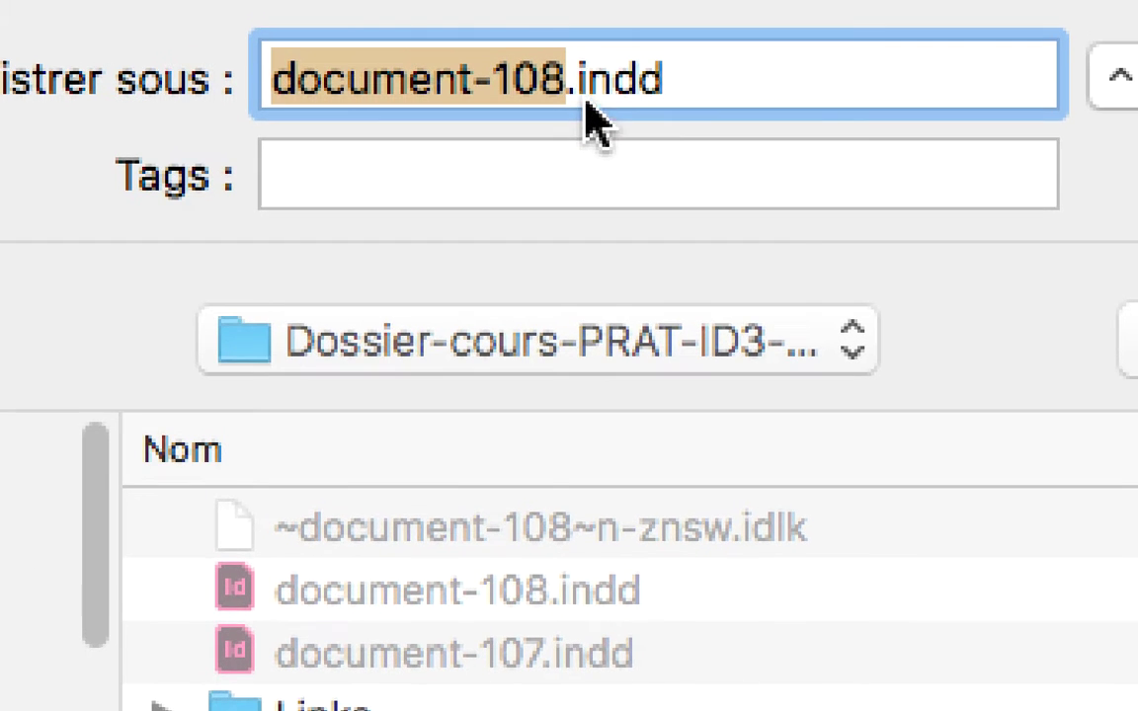
click(568, 74)
drag(583, 107, 571, 105)
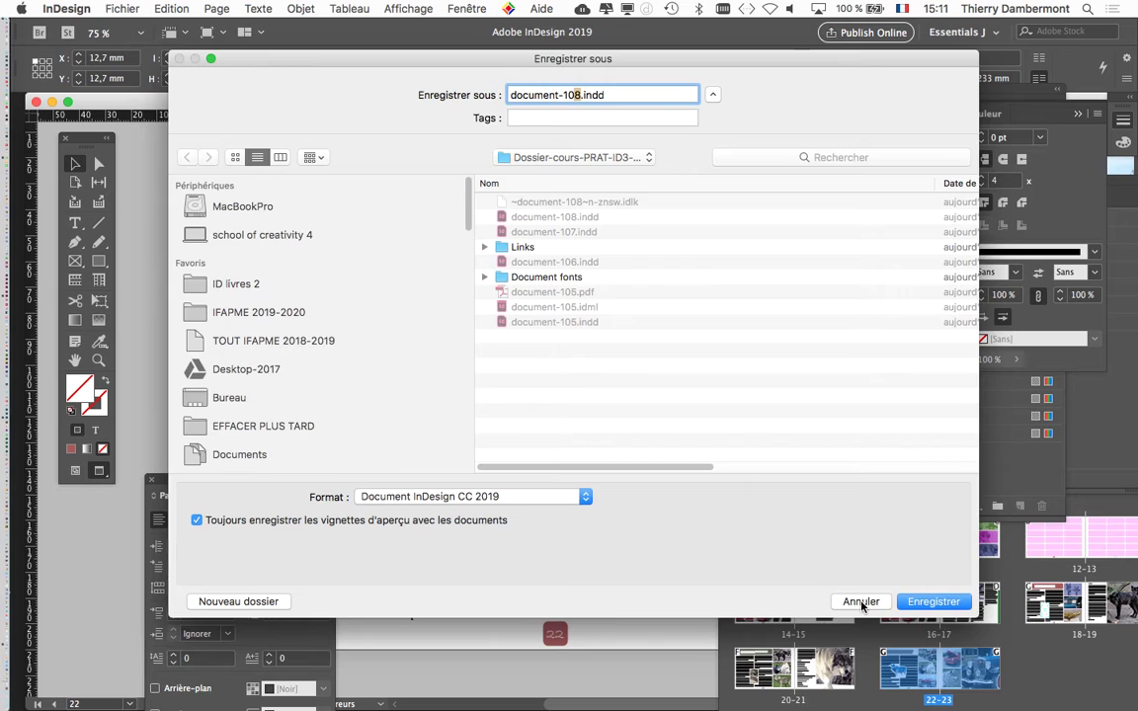
click(861, 603)
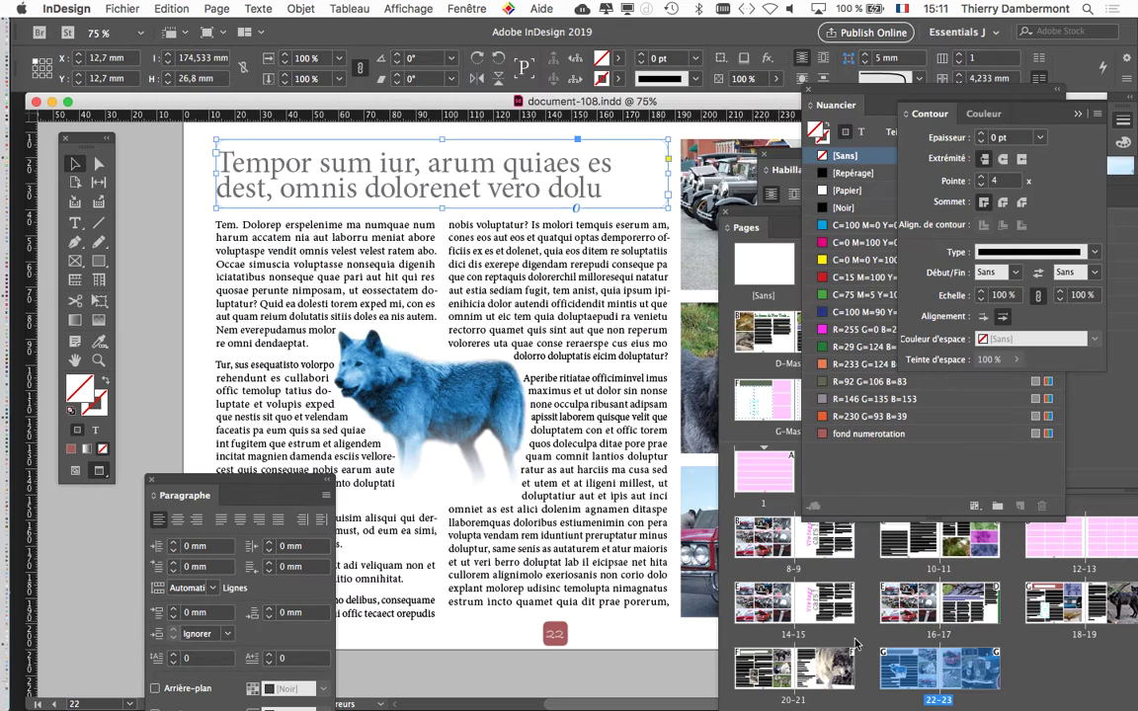
click(158, 213)
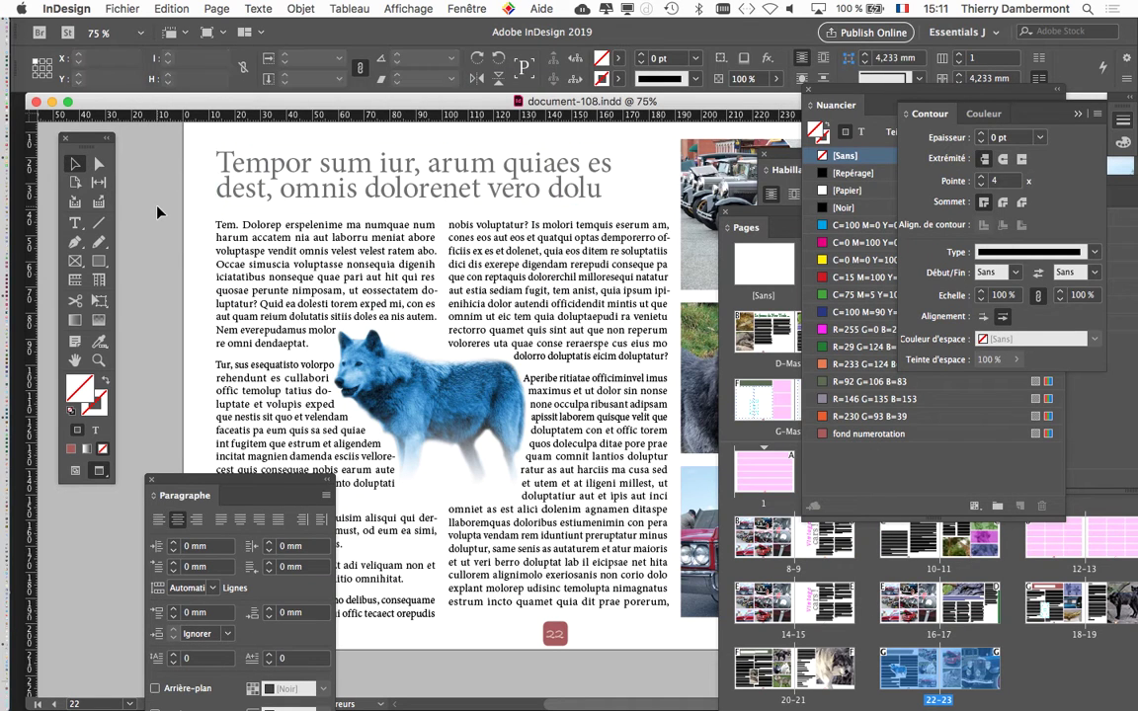